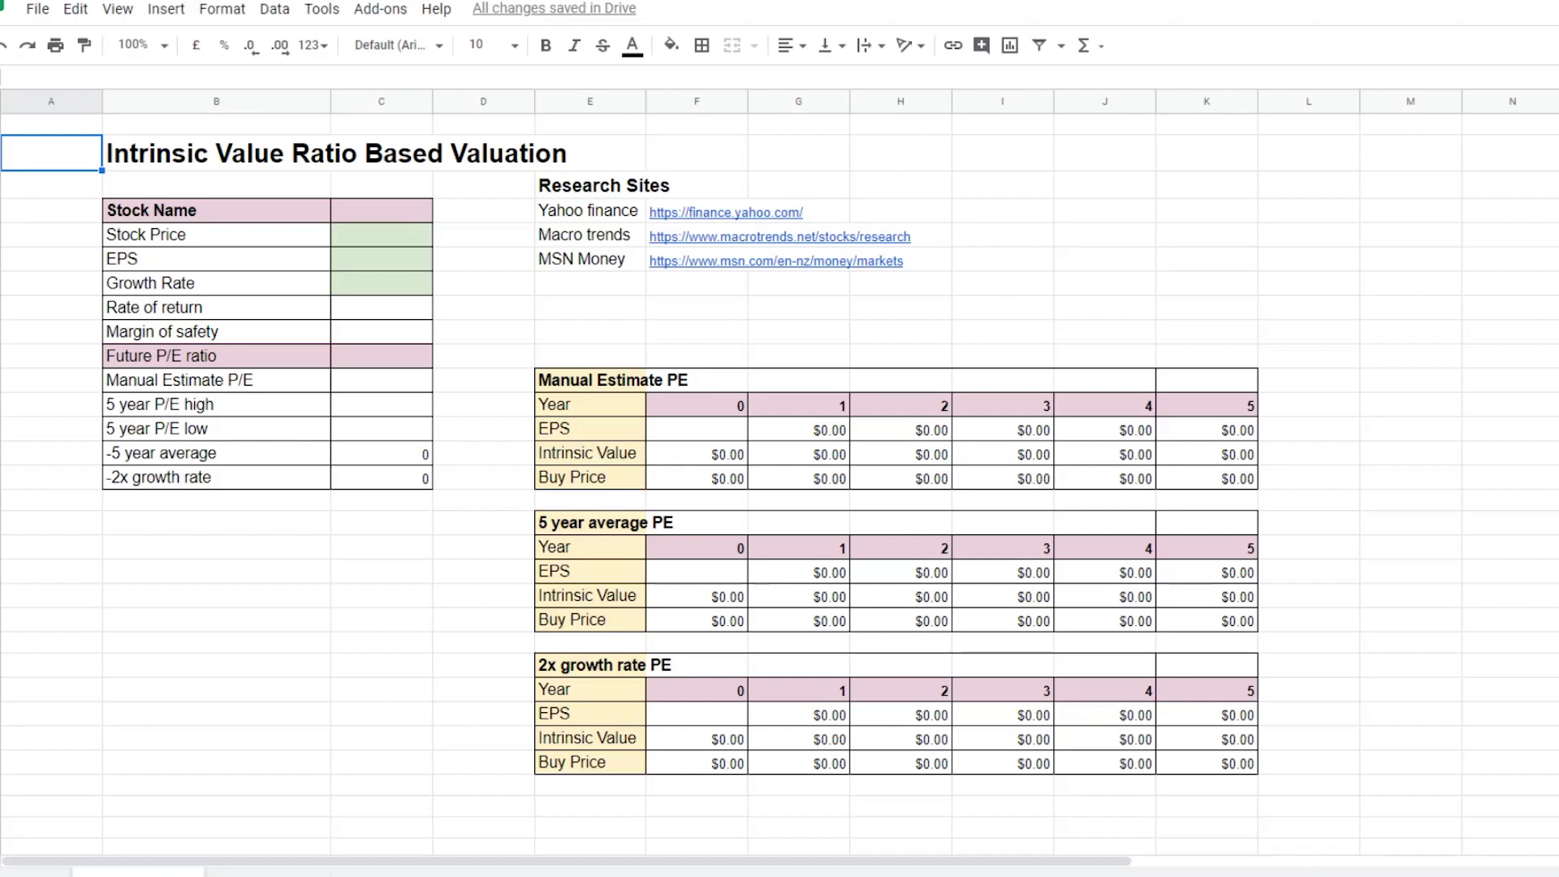
Enter FB as the stock name in cell C3.
click(406, 211)
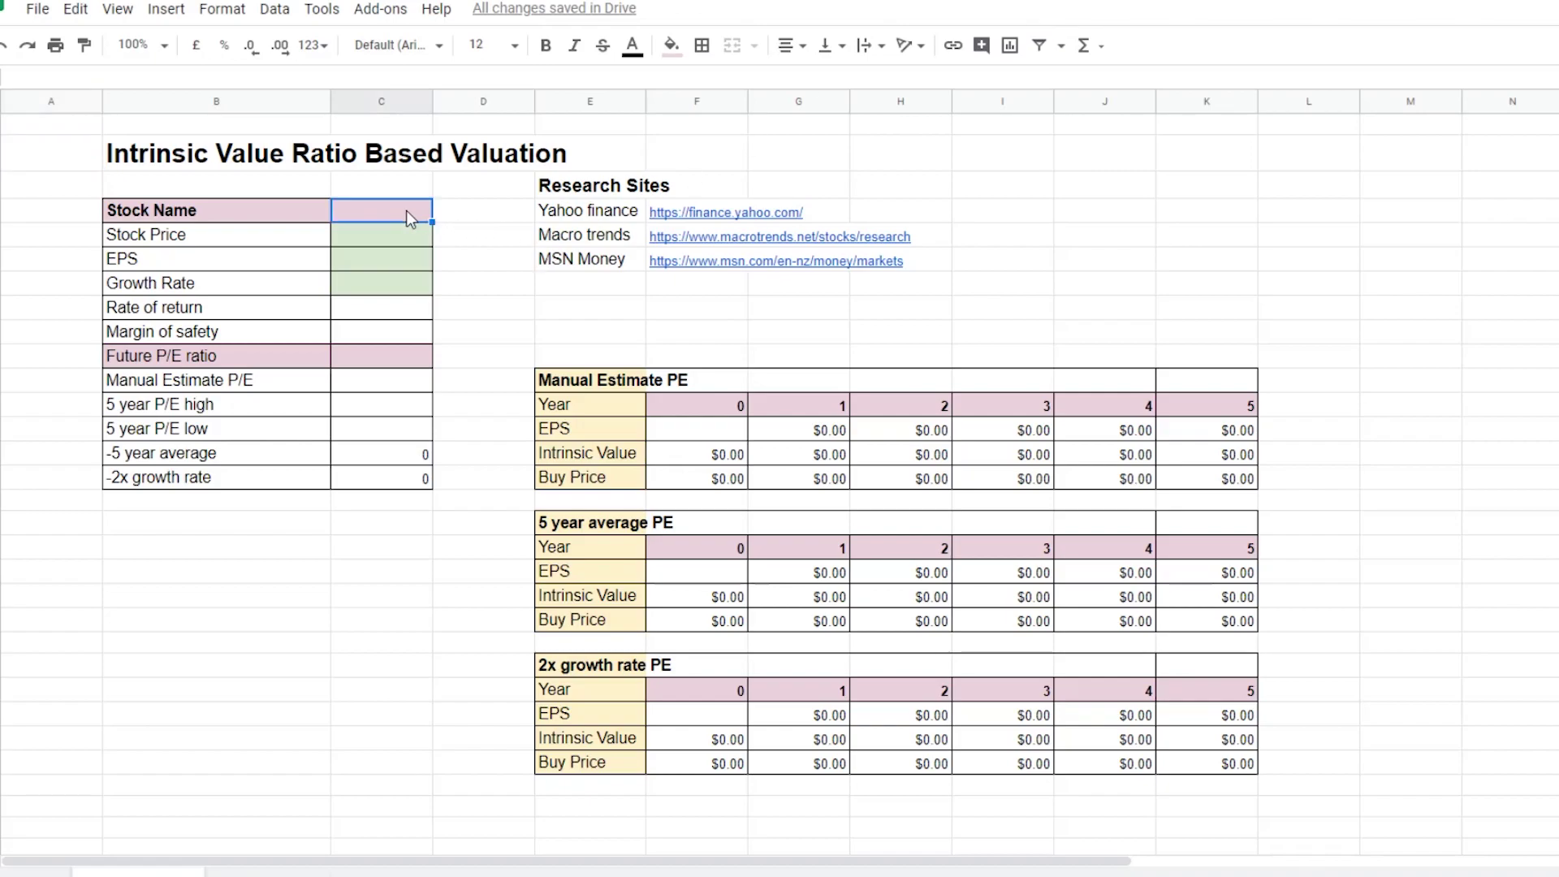
text(FB)
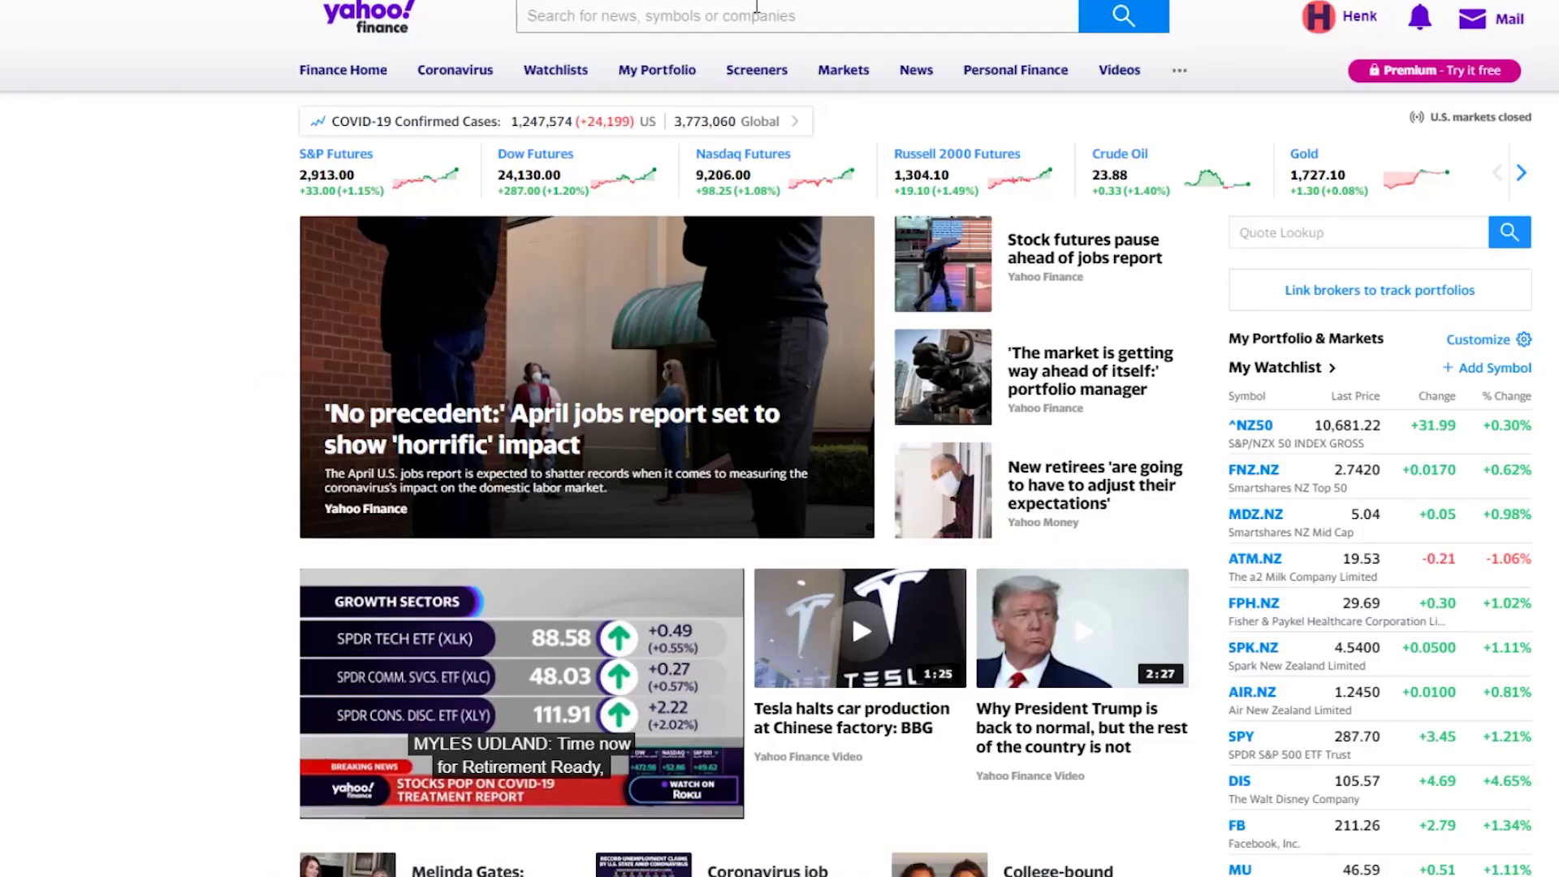
Search Yahoo Finance for 'fb' and open the Facebook, Inc. (FB) quote page.
click(757, 10)
text(fb)
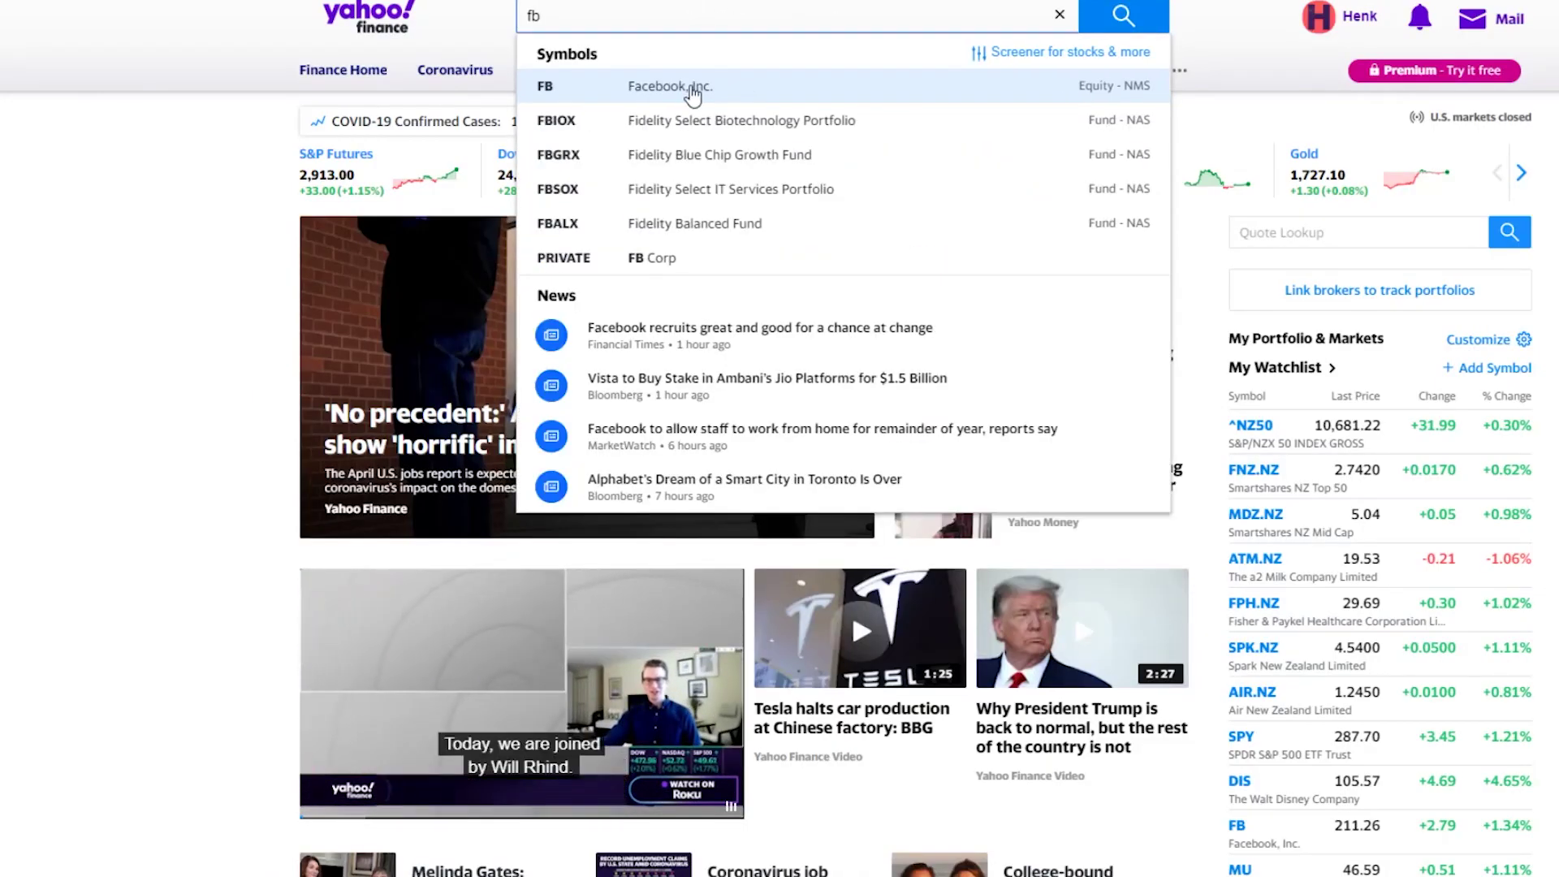
click(682, 91)
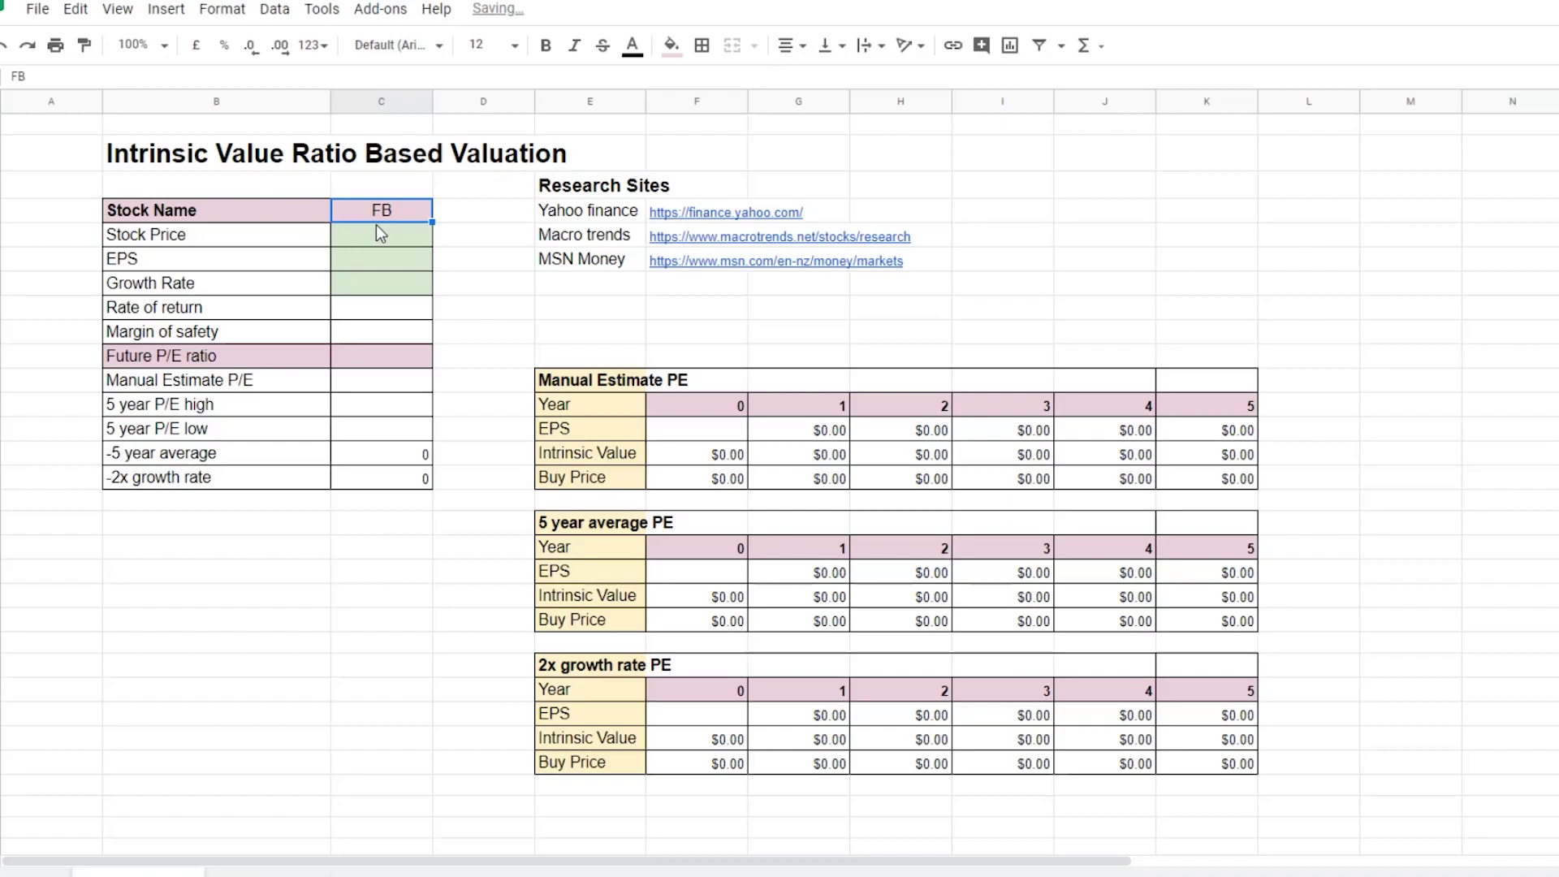
Enter stock price 211.26 and, after checking the Yahoo quote, EPS 7.29.
click(409, 239)
text(211.26)
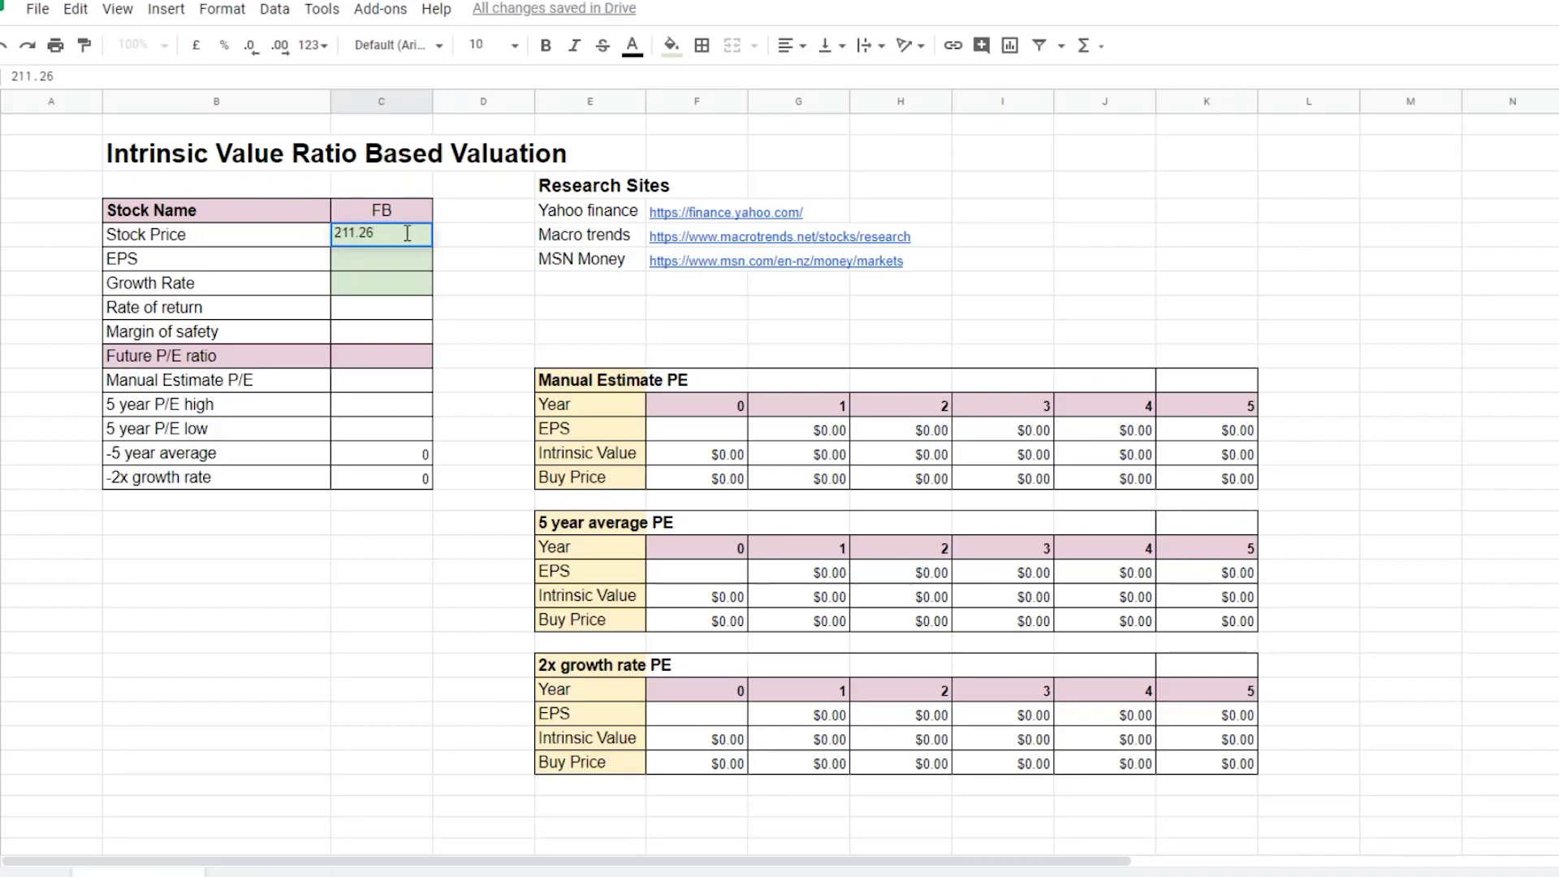
key(Return)
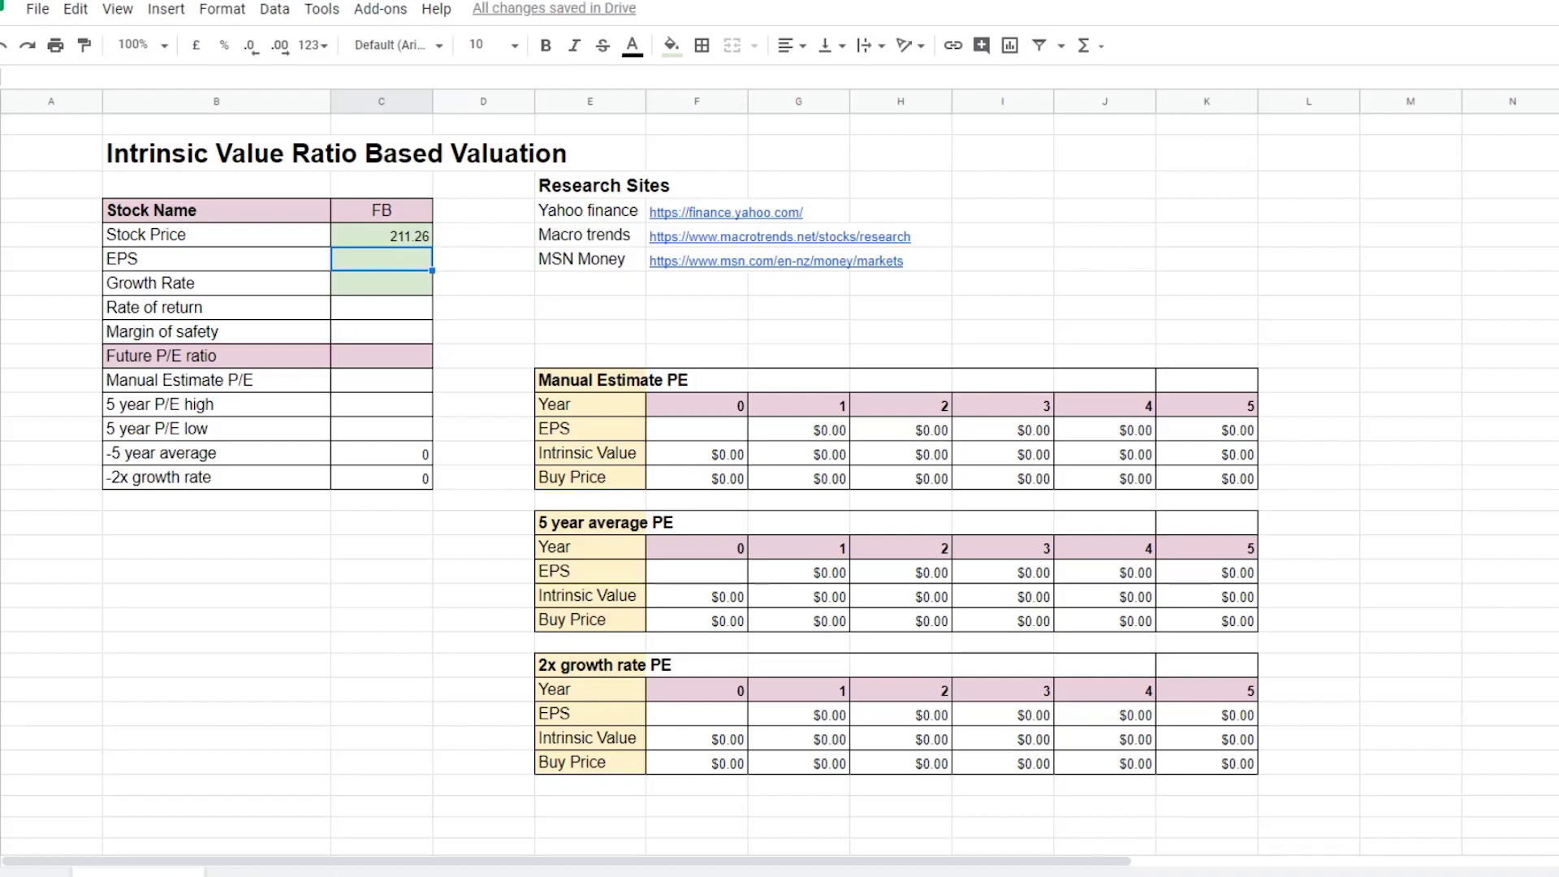
key(ctrl+Tab)
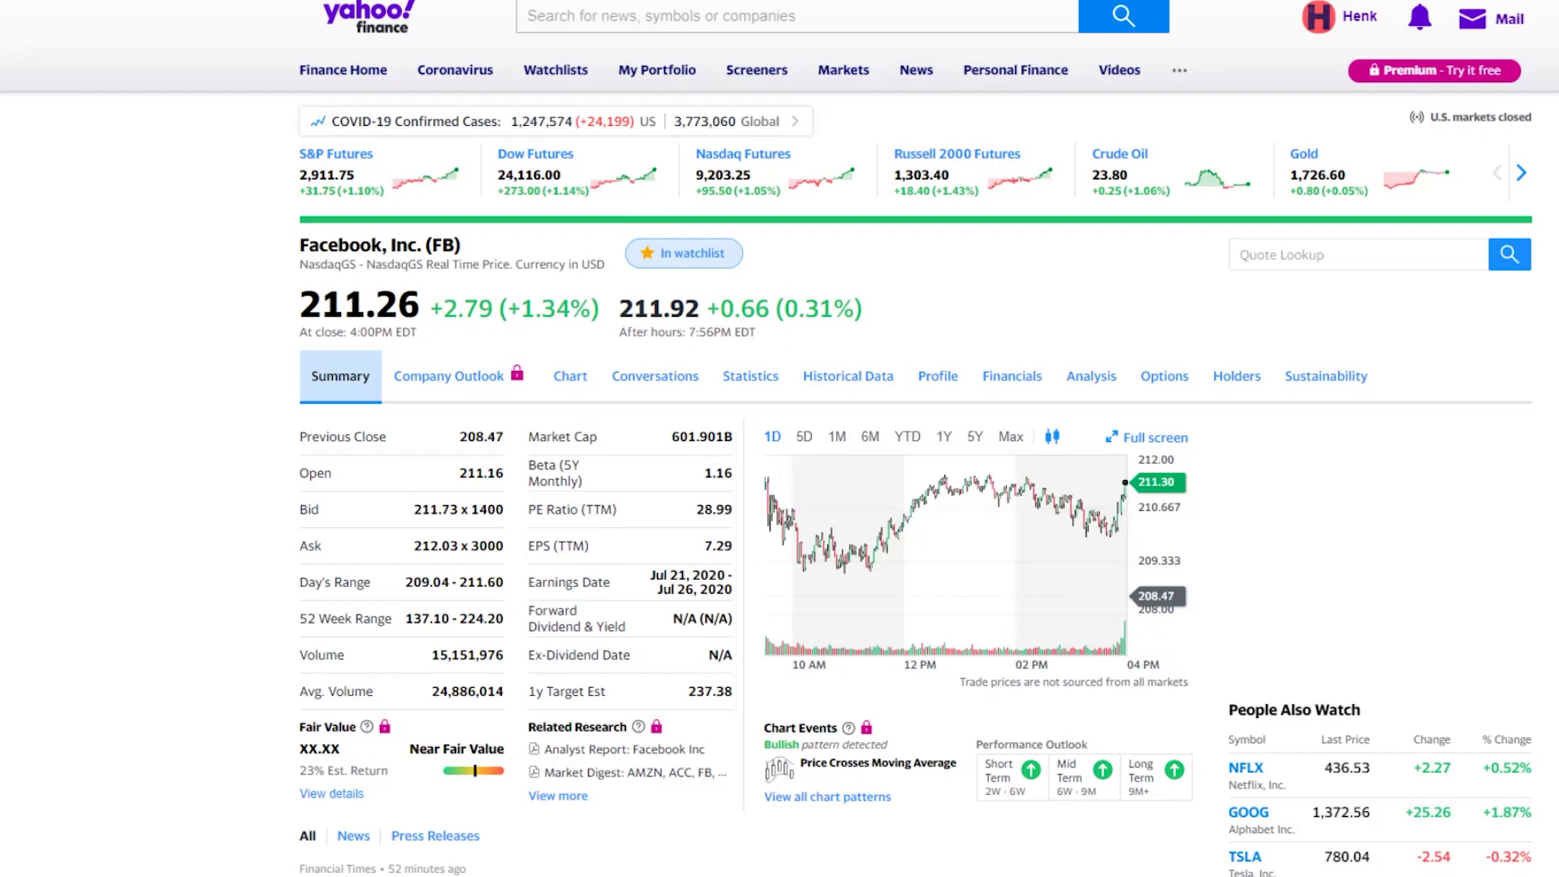
key(ctrl+Tab)
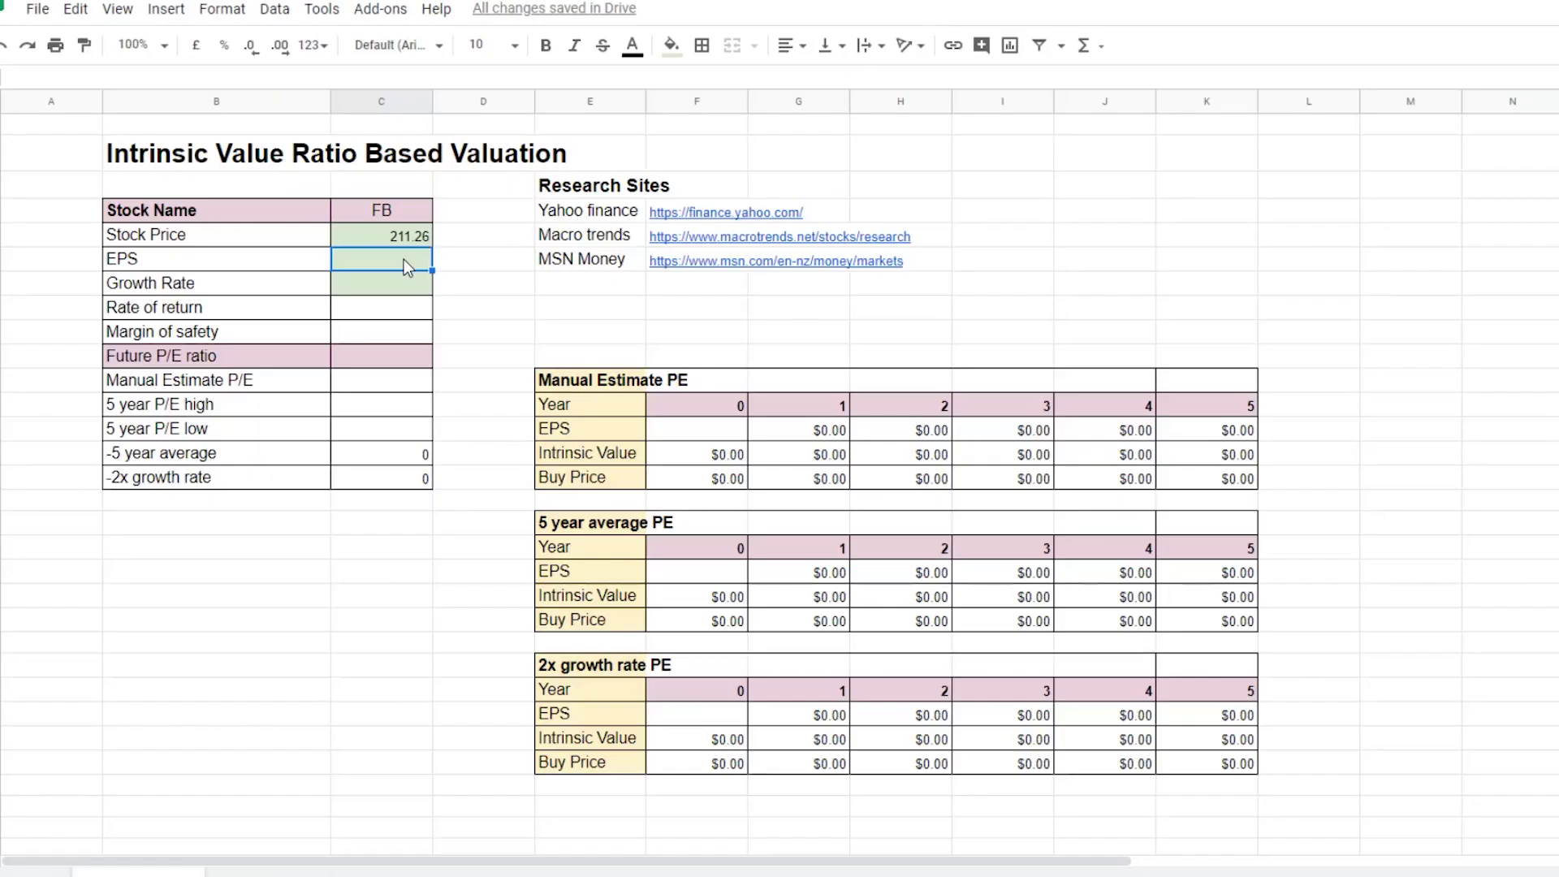
text(7.29)
key(Return)
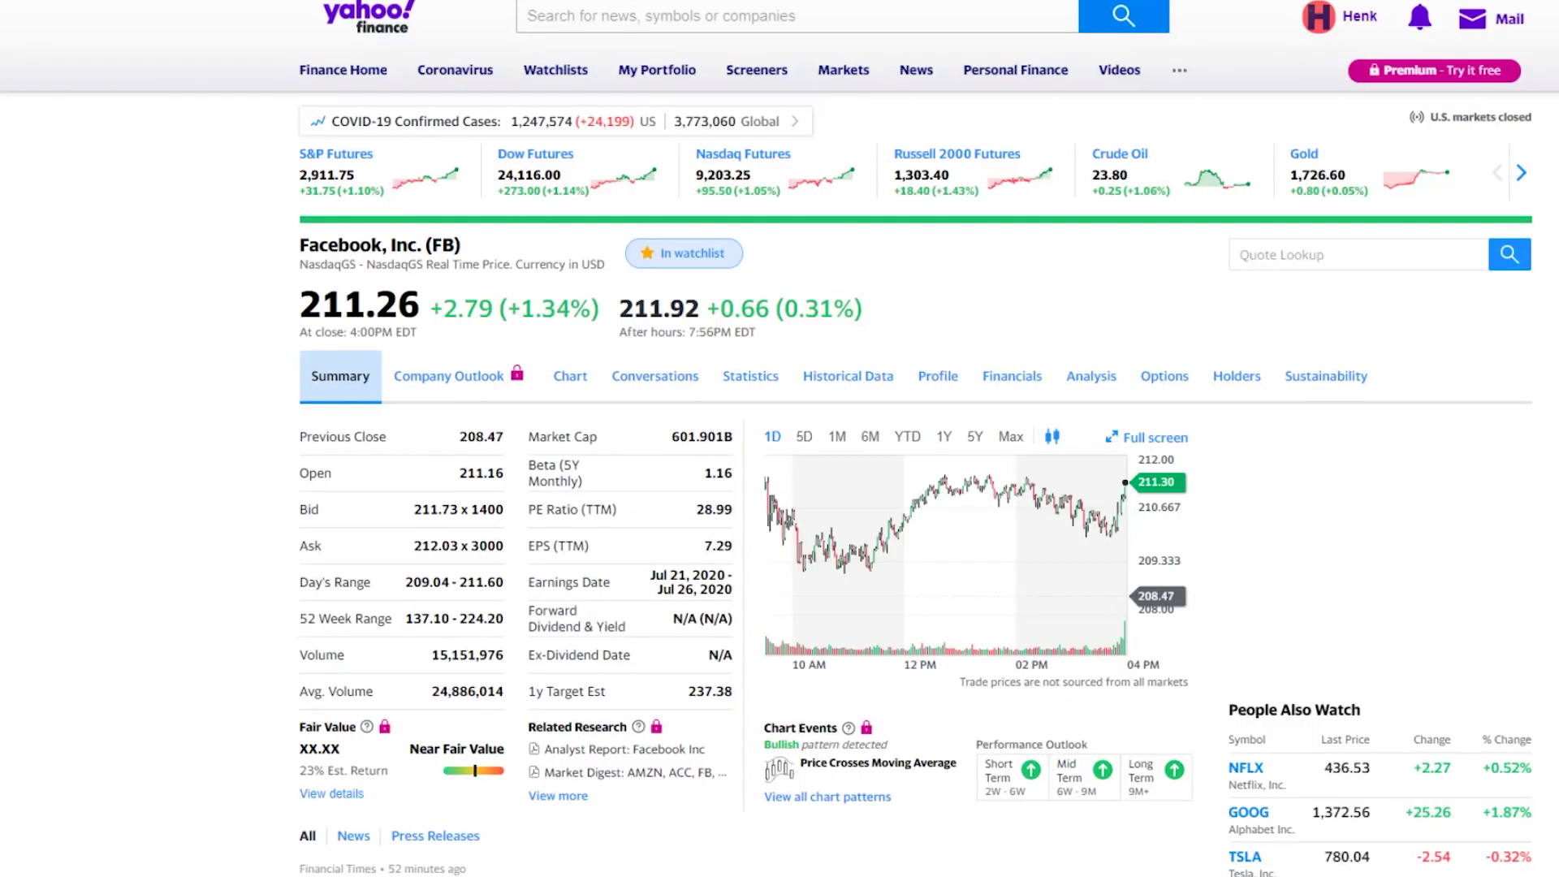
Move through FB's Financials and Cash Flow to Analysis, finding the 16.43% five-year growth estimate.
click(1011, 370)
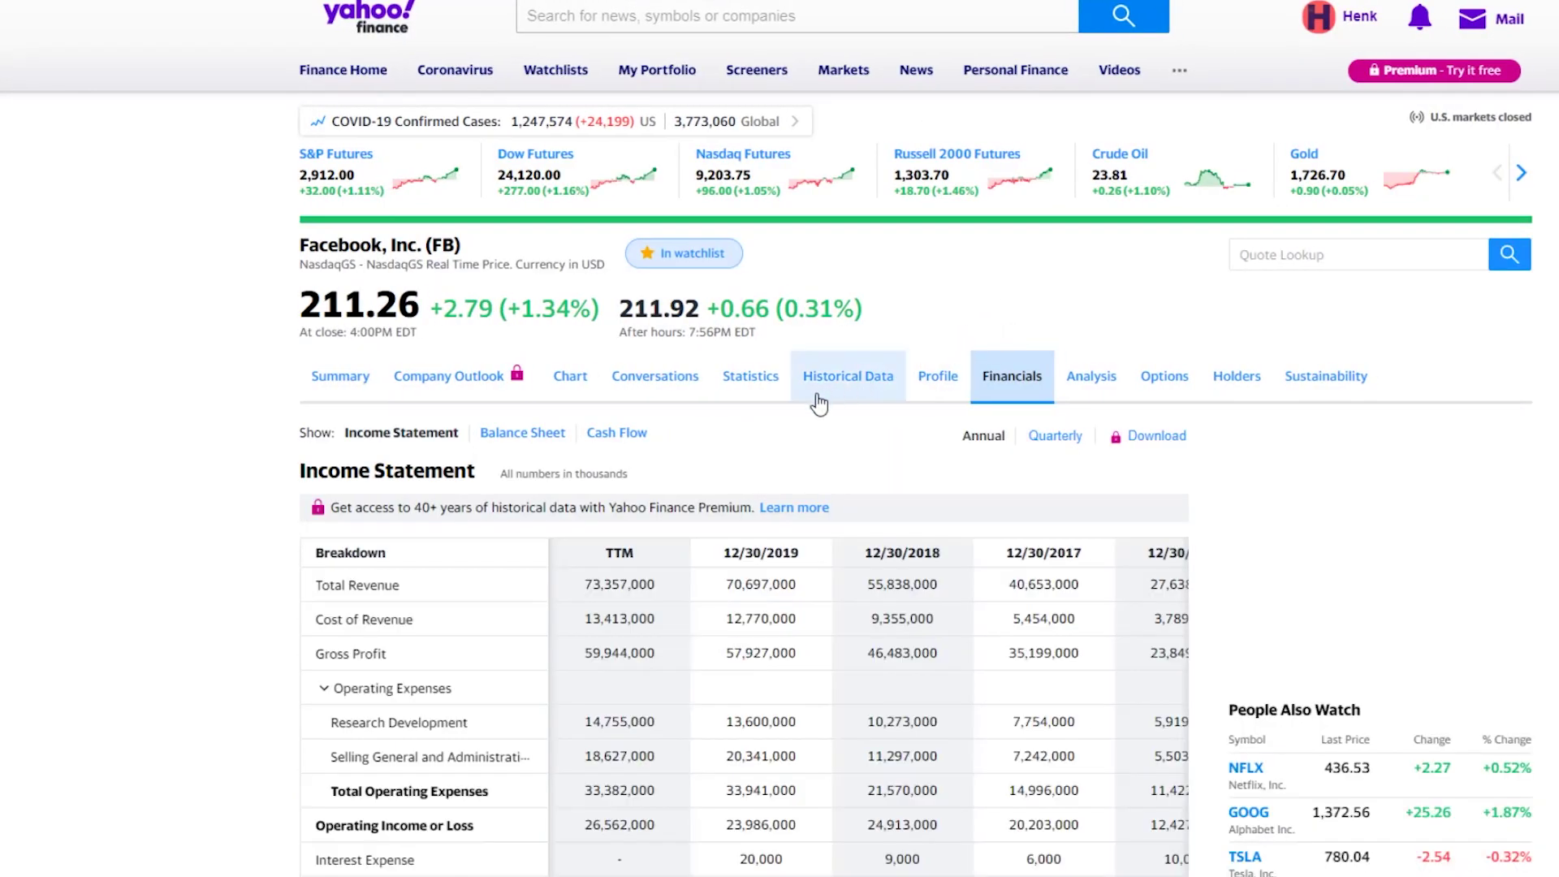
click(627, 434)
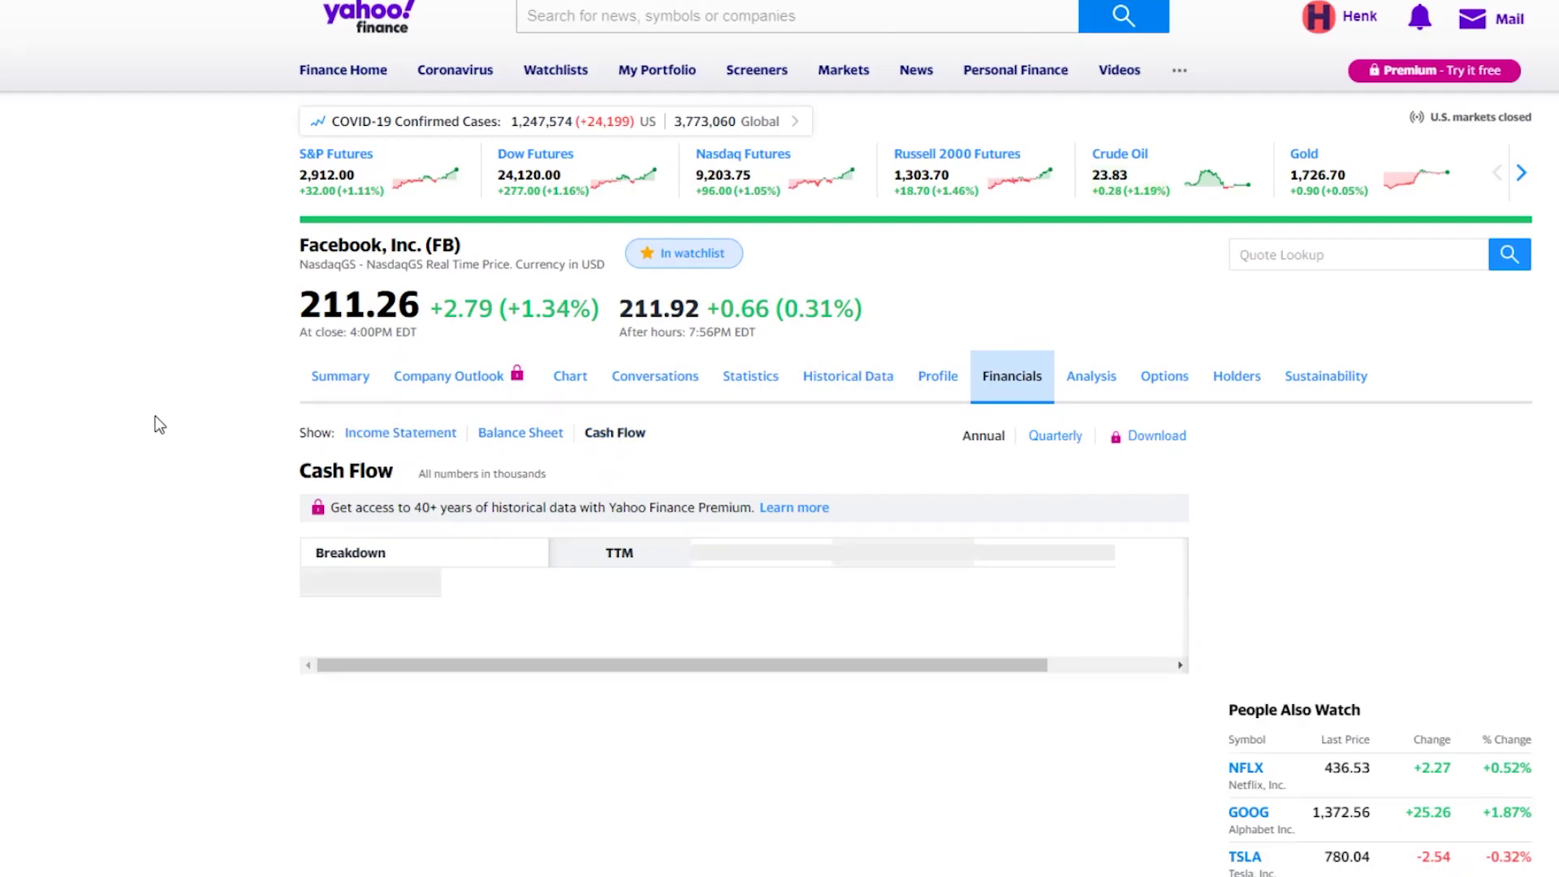
scroll(155, 415, down, 10)
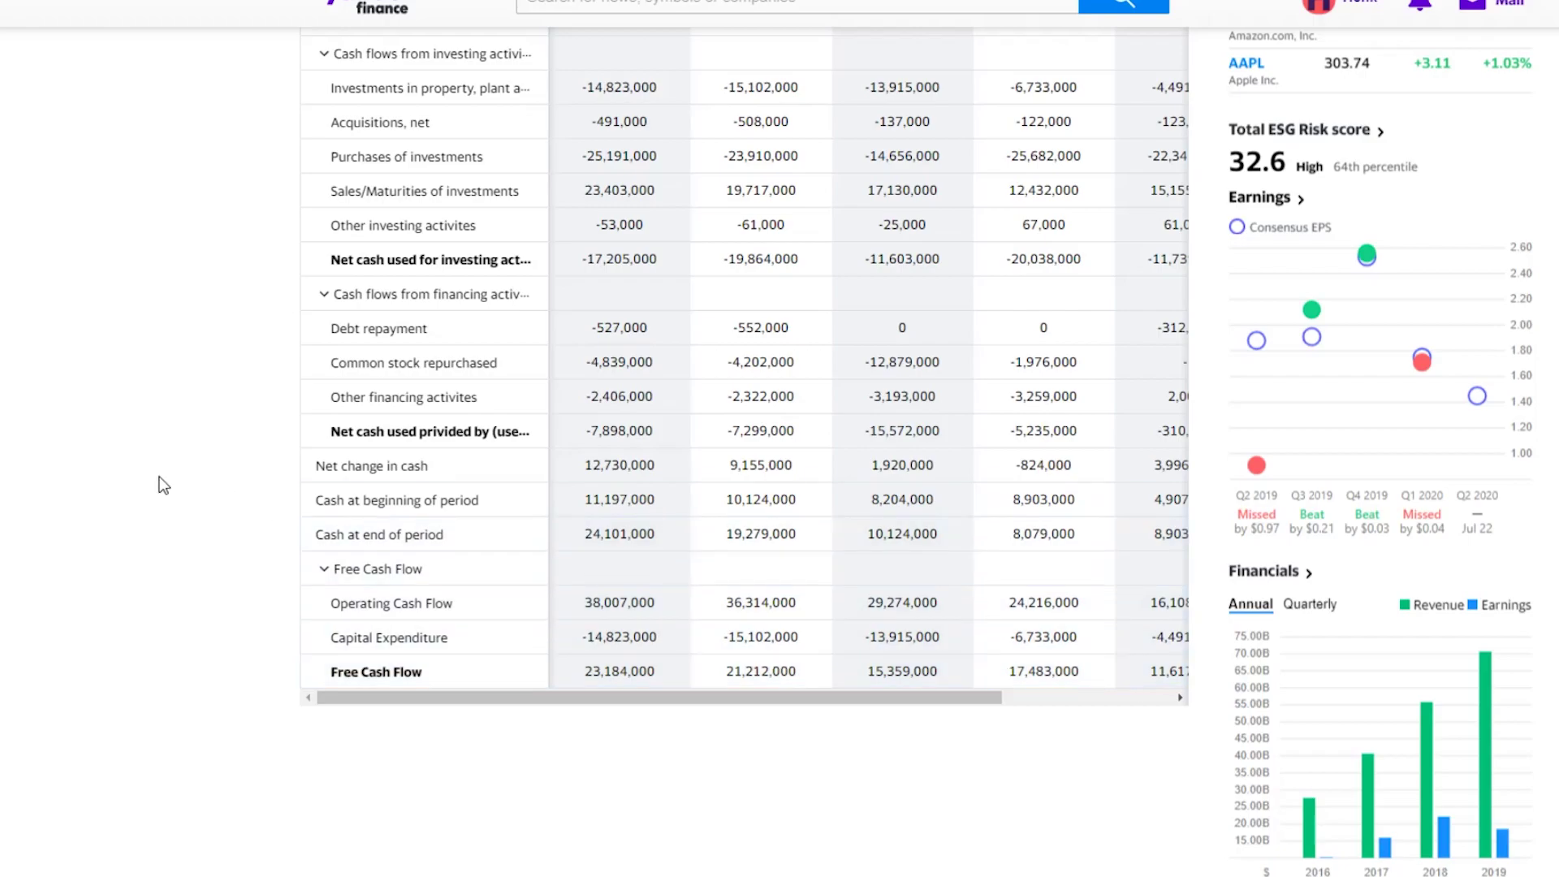
scroll(163, 485, up, 4)
scroll(162, 485, up, 5)
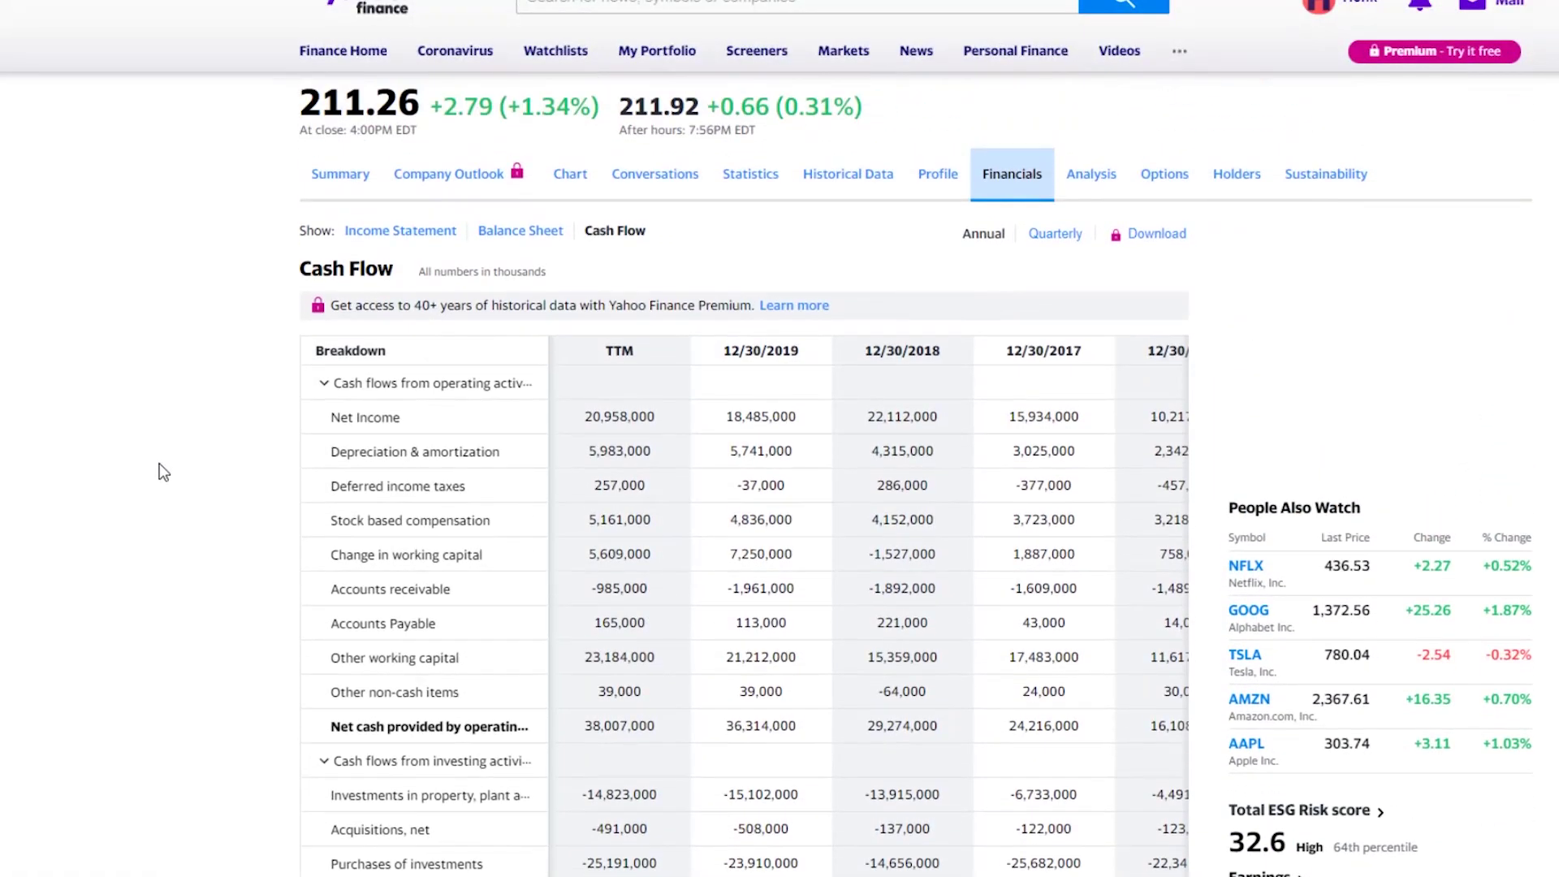
click(1112, 185)
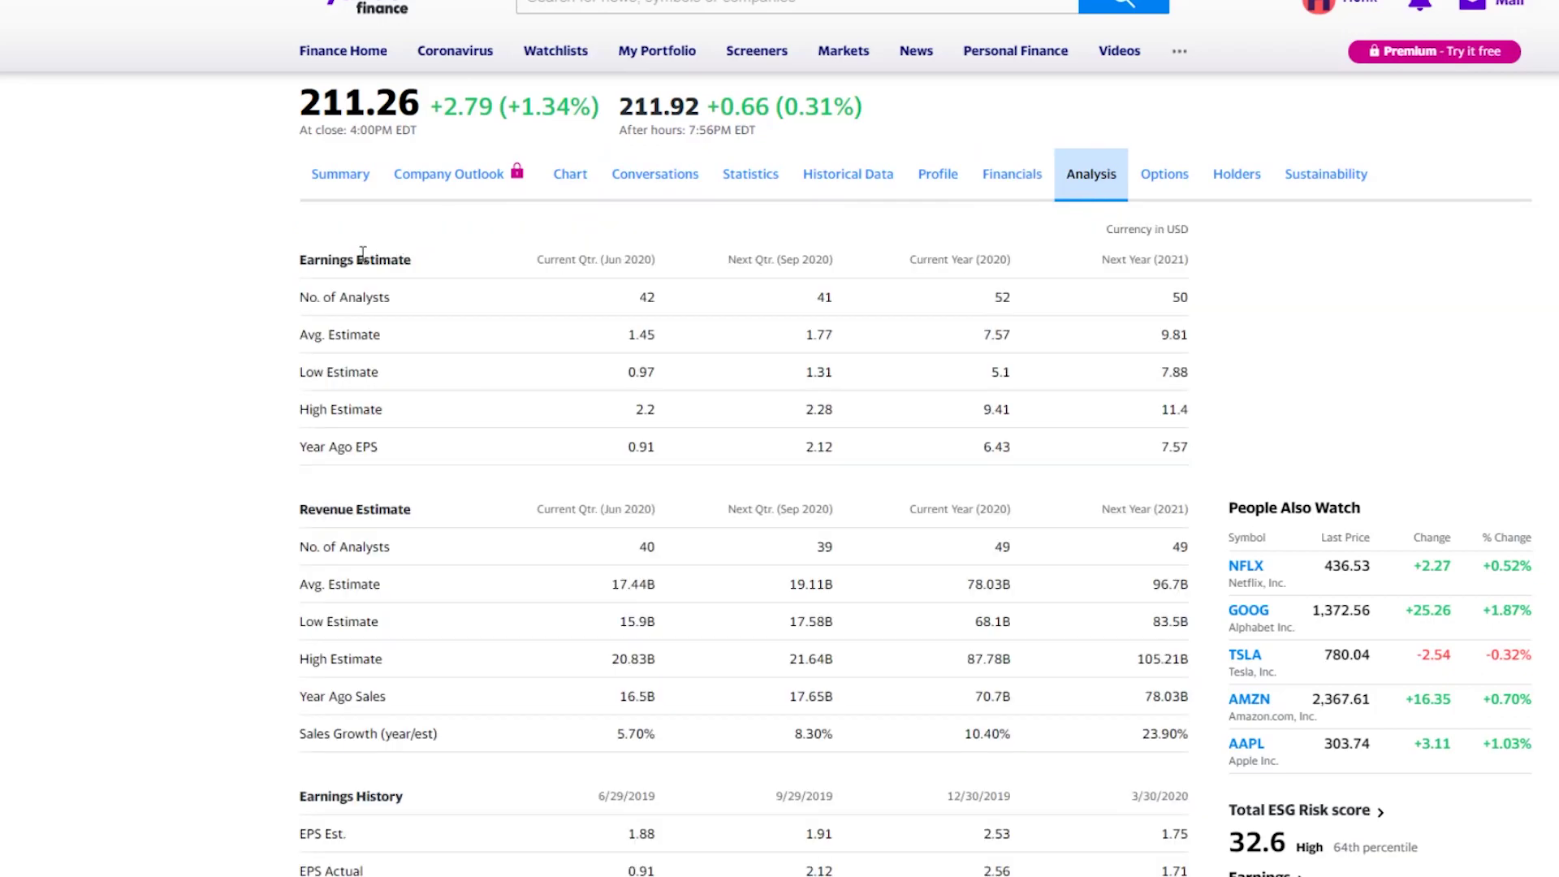
scroll(219, 334, down, 12)
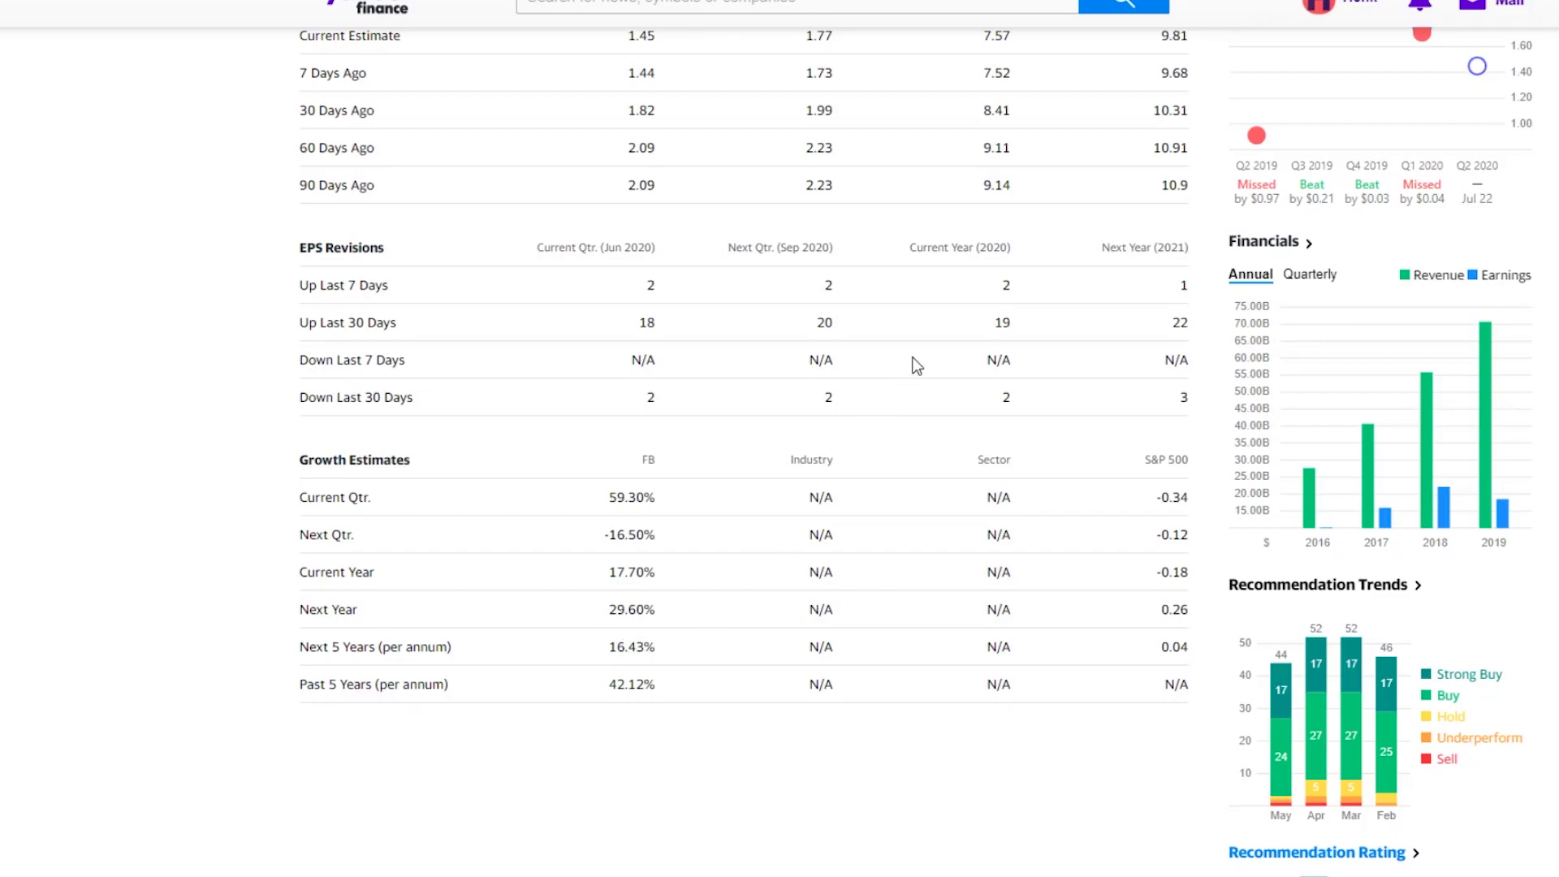
Enter growth rate 16.43, rate of return 15 and margin of safety 50.
key(ctrl+Tab)
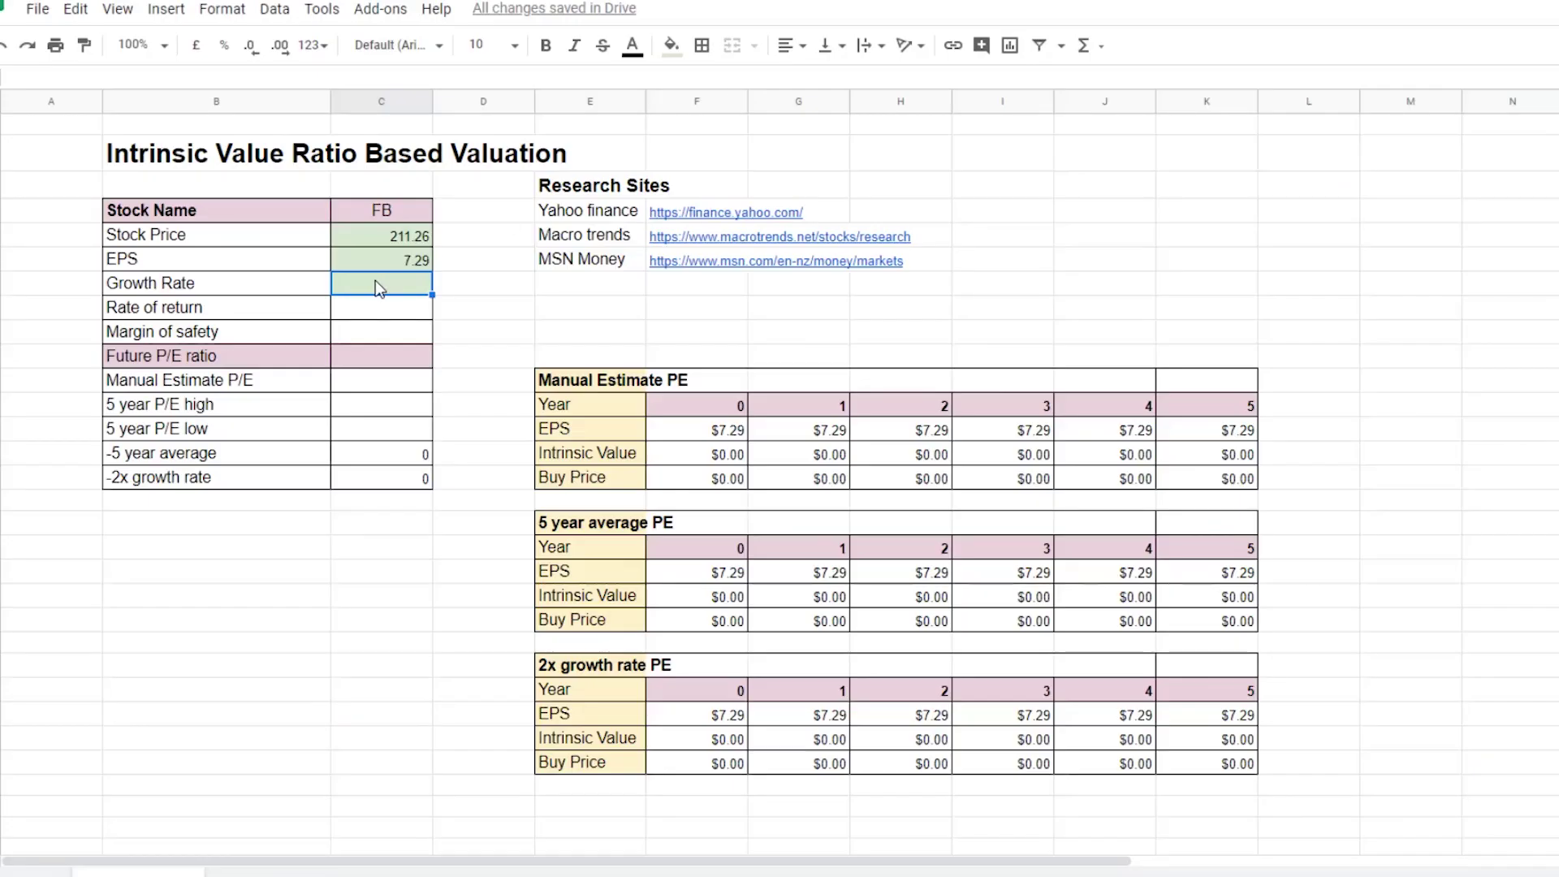
text(16)
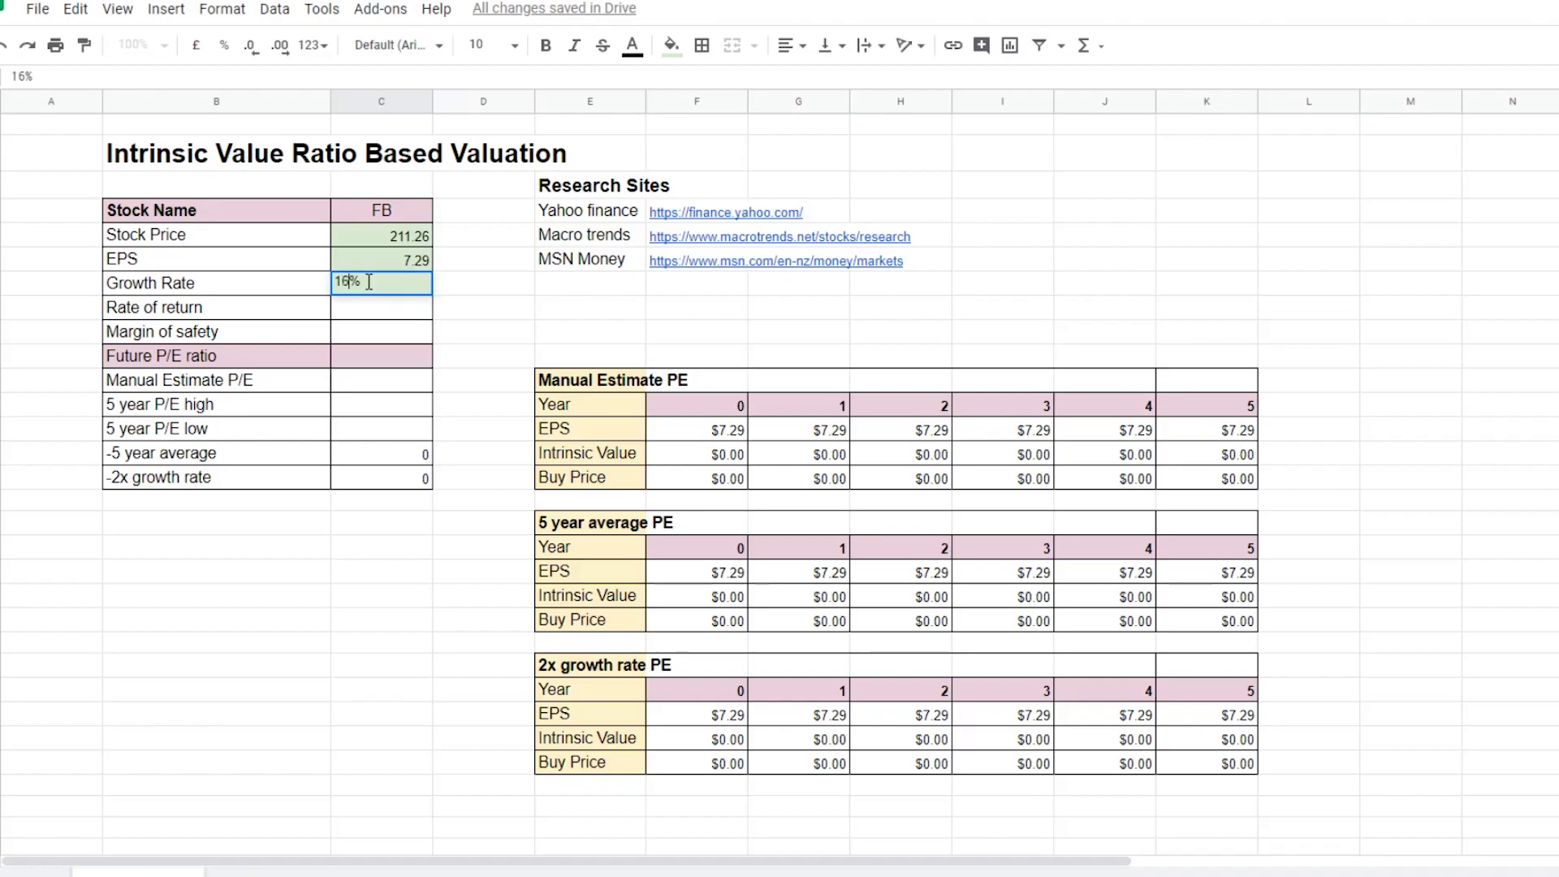
text(.43)
click(410, 316)
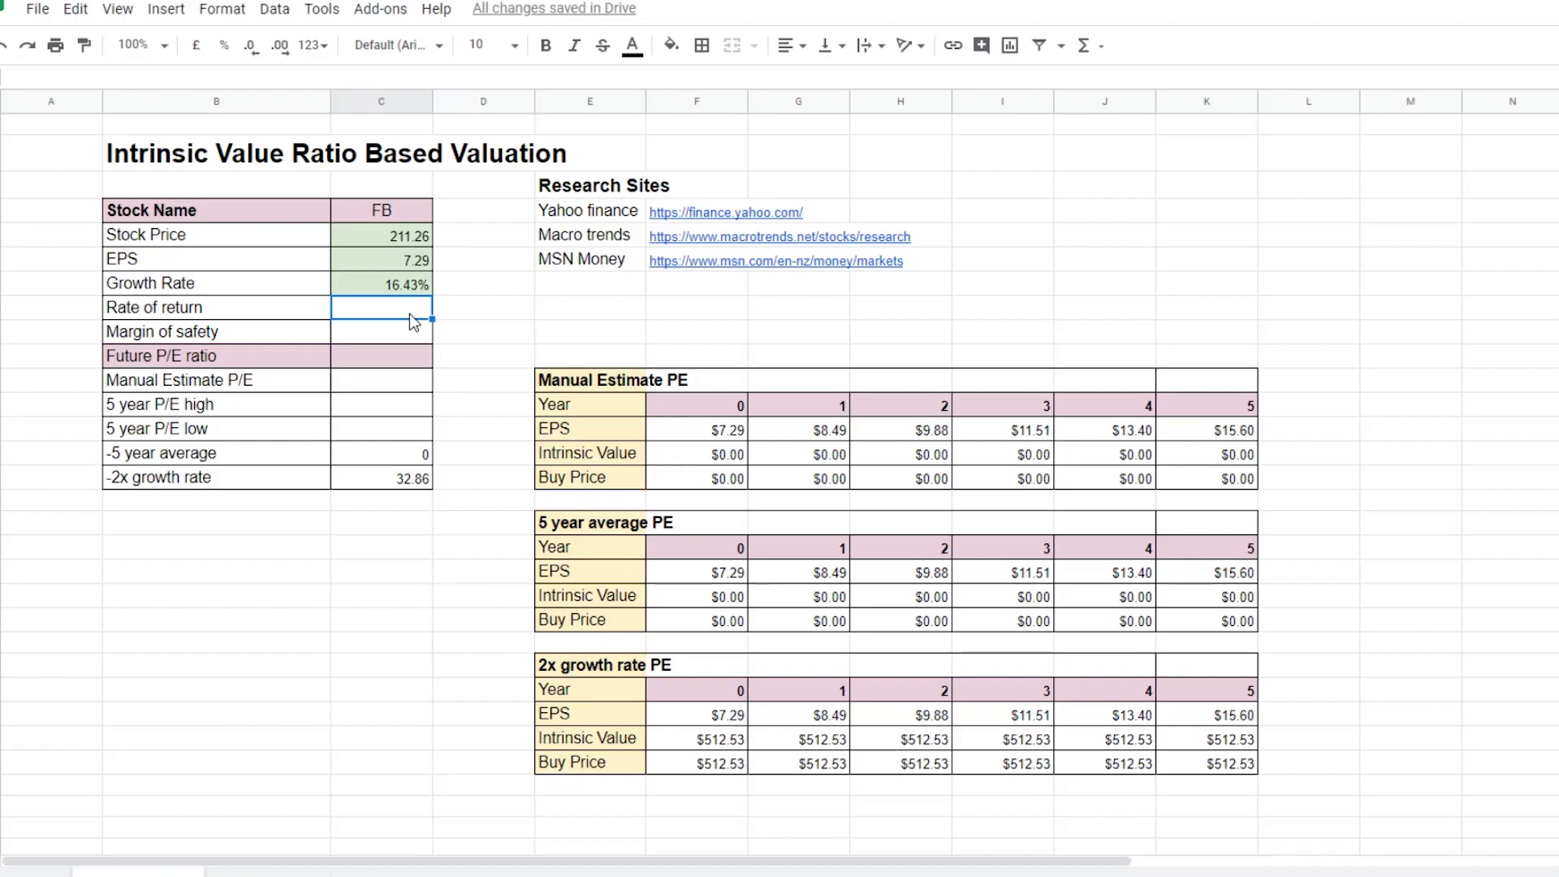
text(15)
click(353, 334)
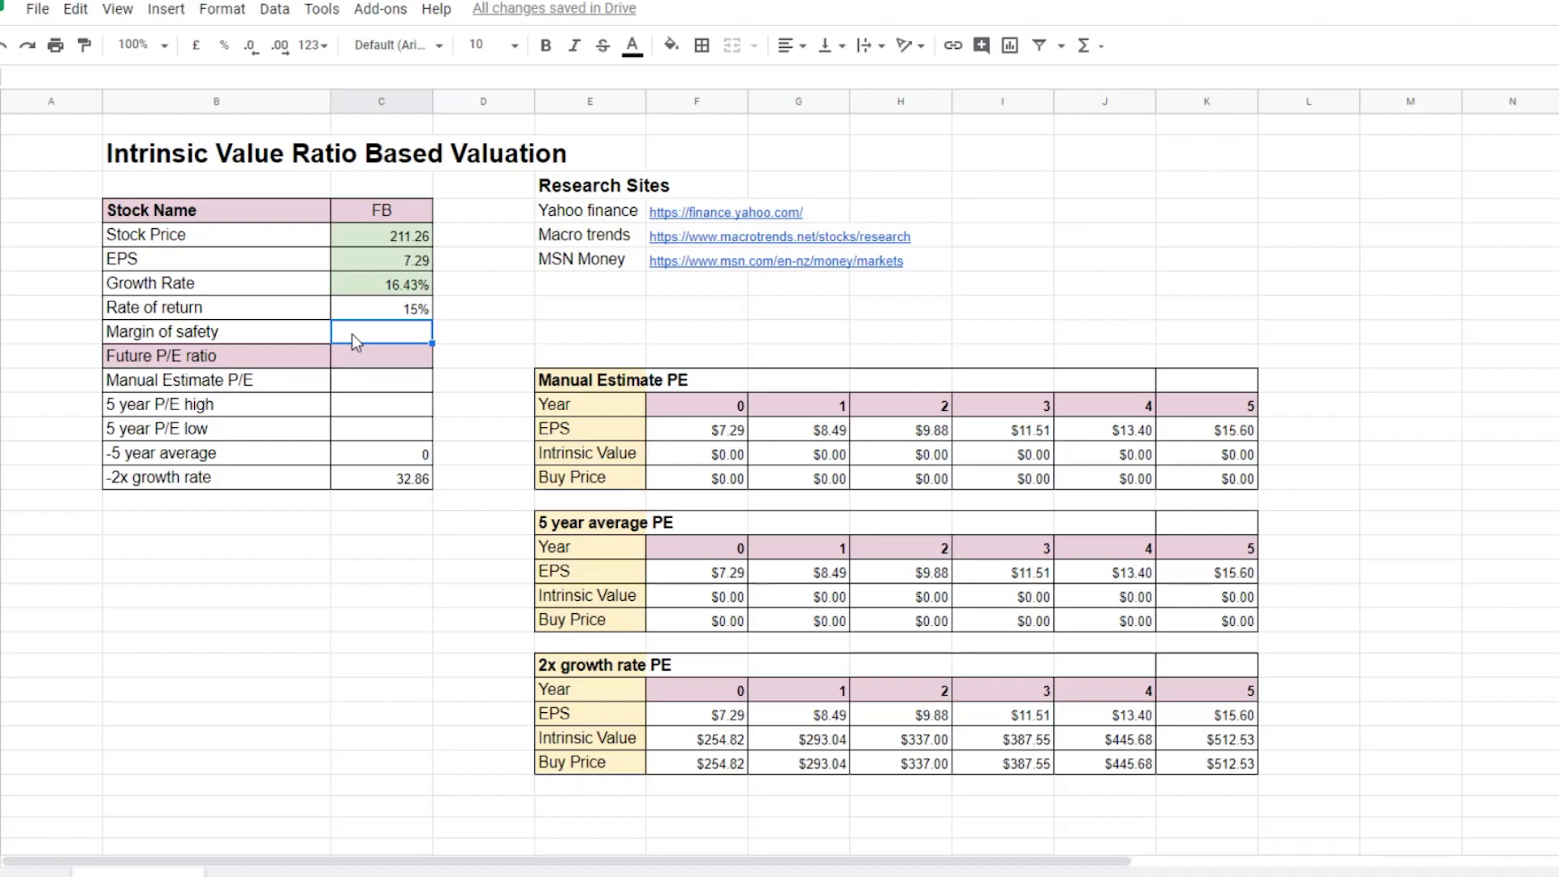
text(50)
key(Return)
click(467, 337)
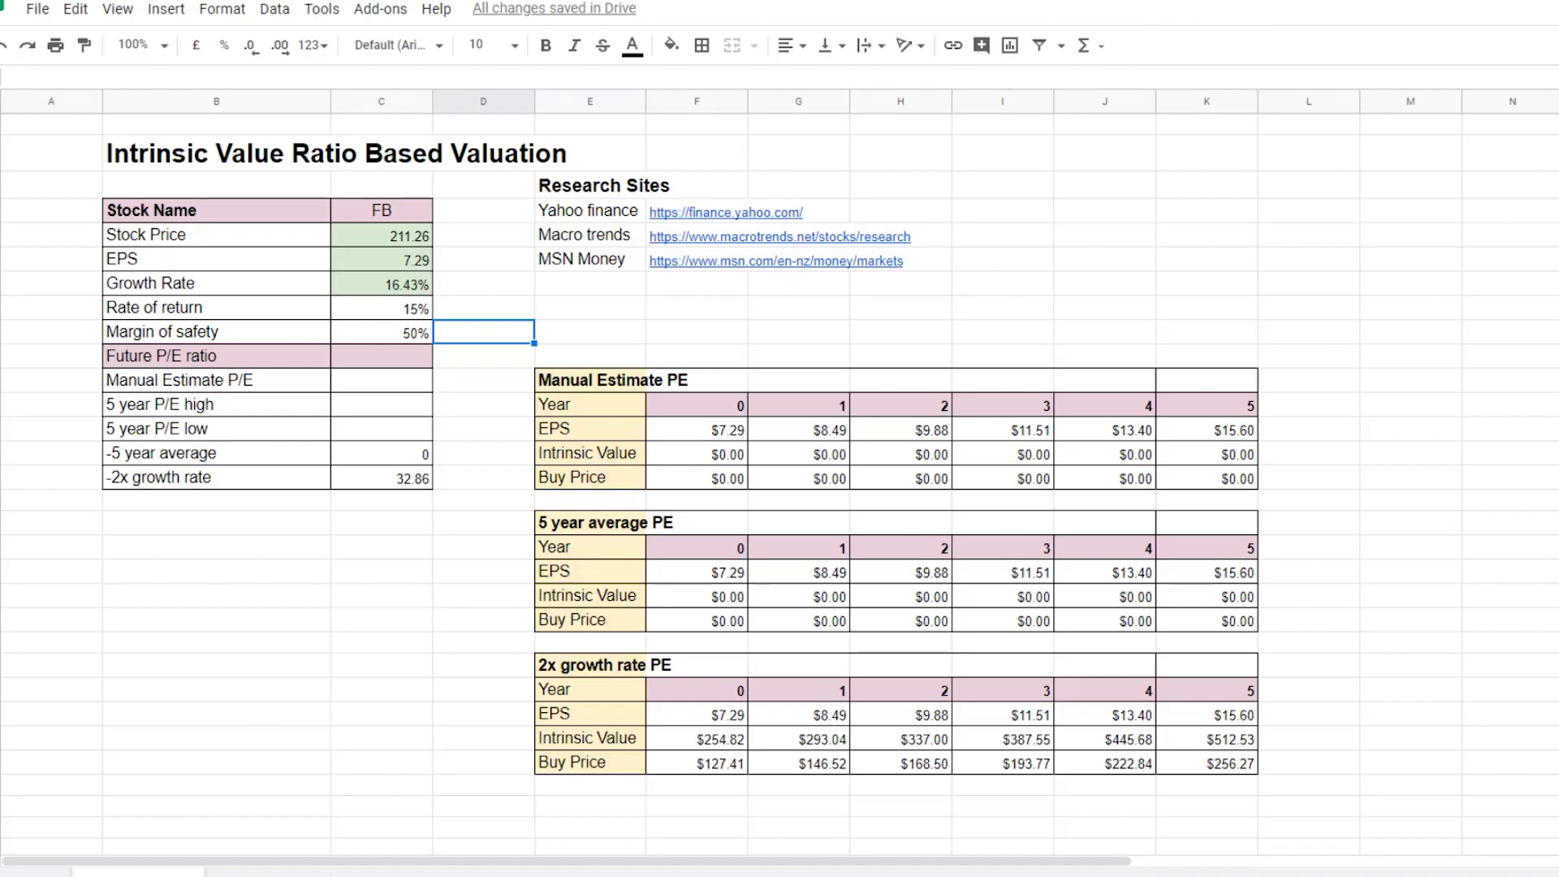
key(ctrl+Tab)
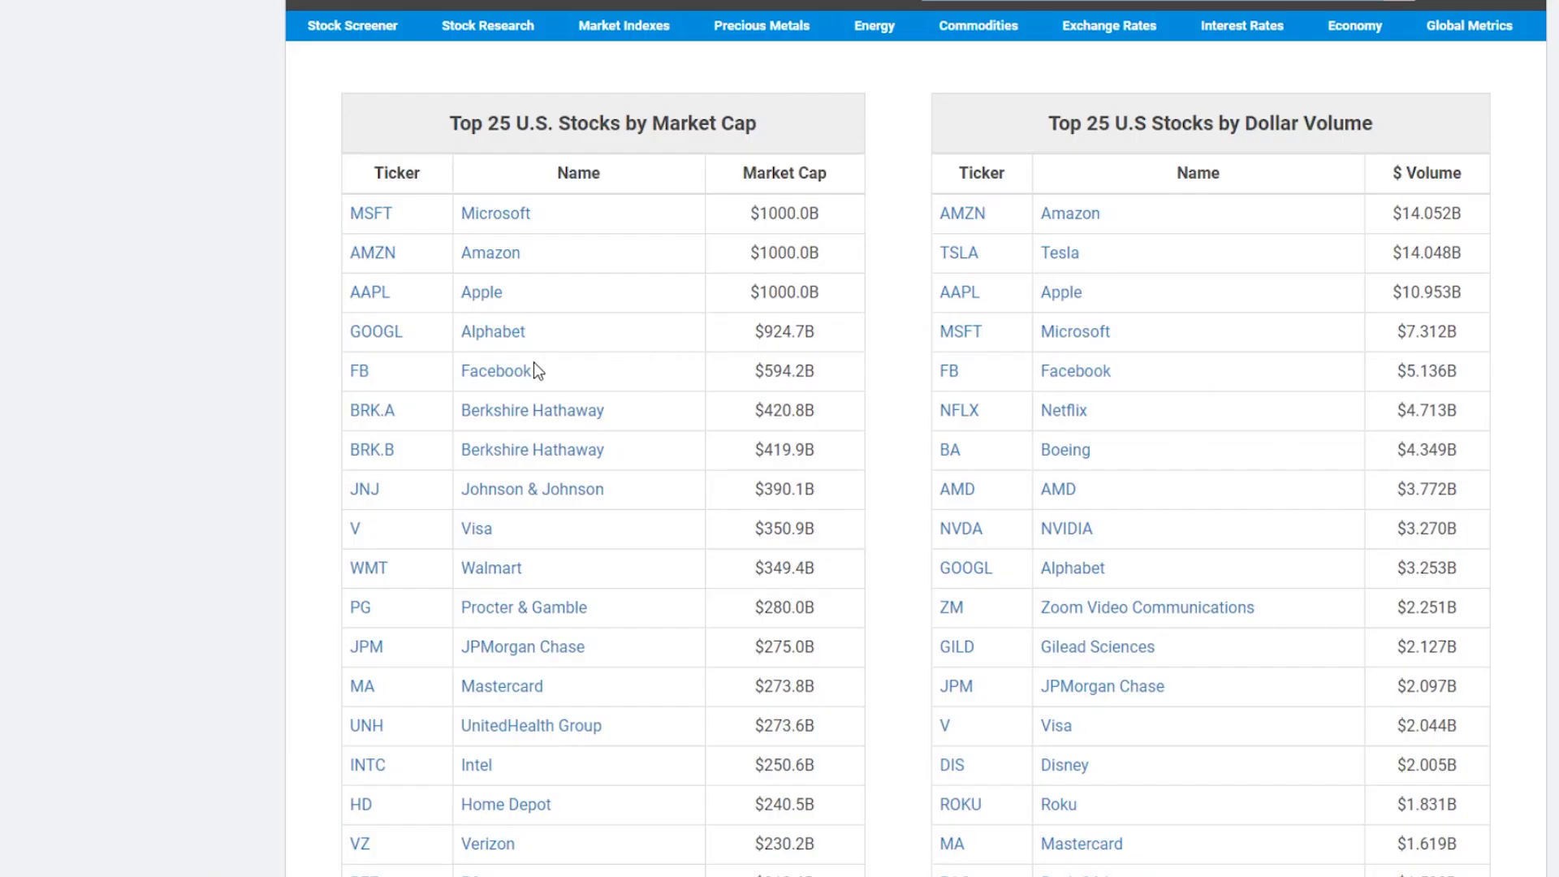
Open Facebook's Macrotrends PE ratio page, limit it to five years, and read chart values.
click(505, 370)
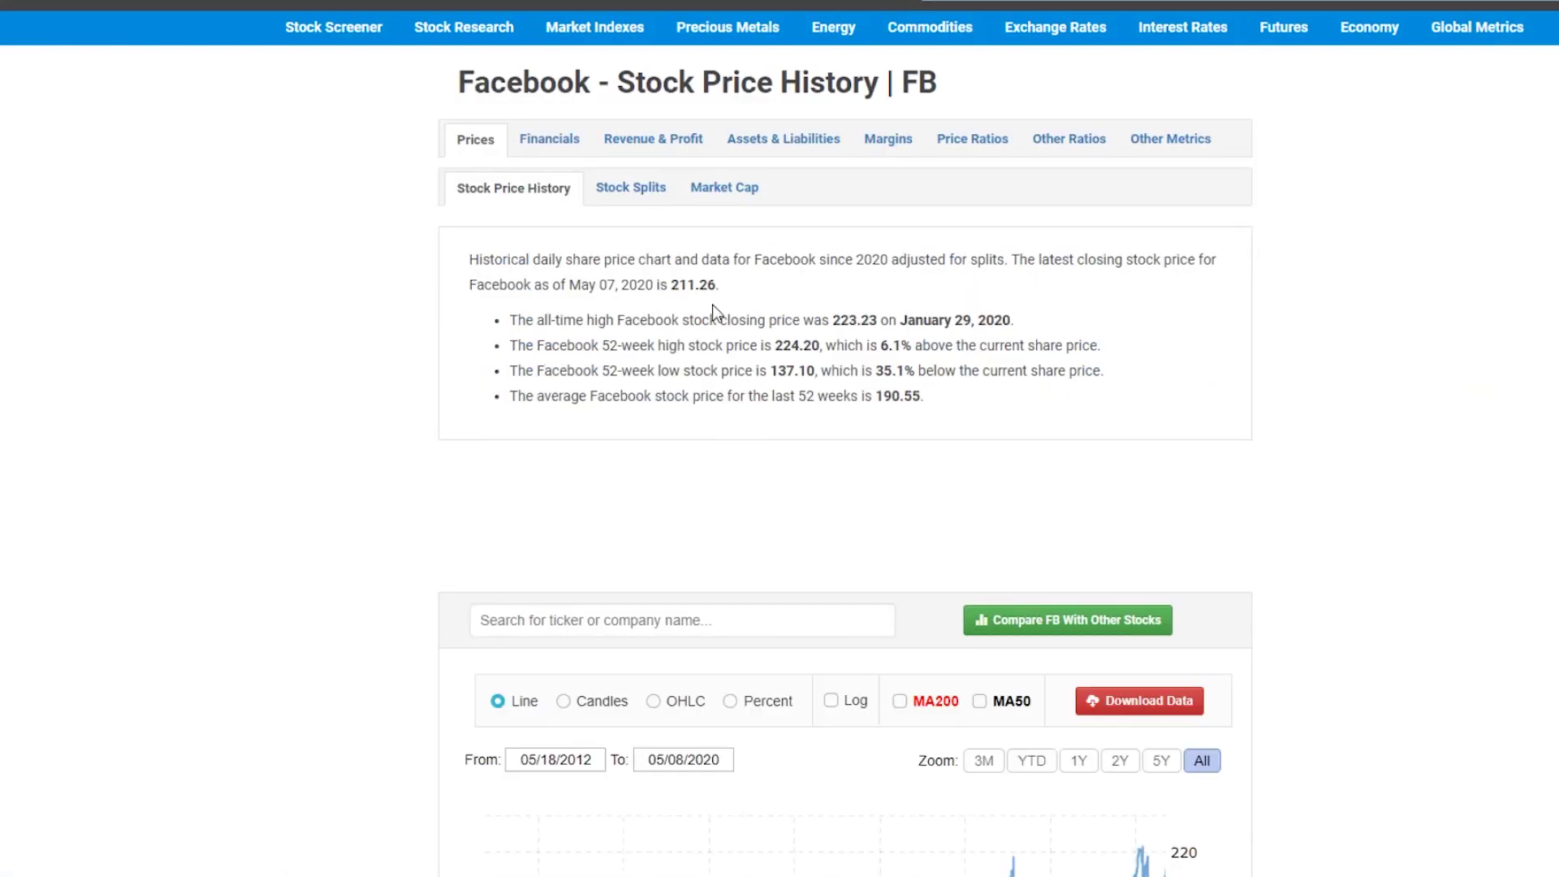
click(973, 143)
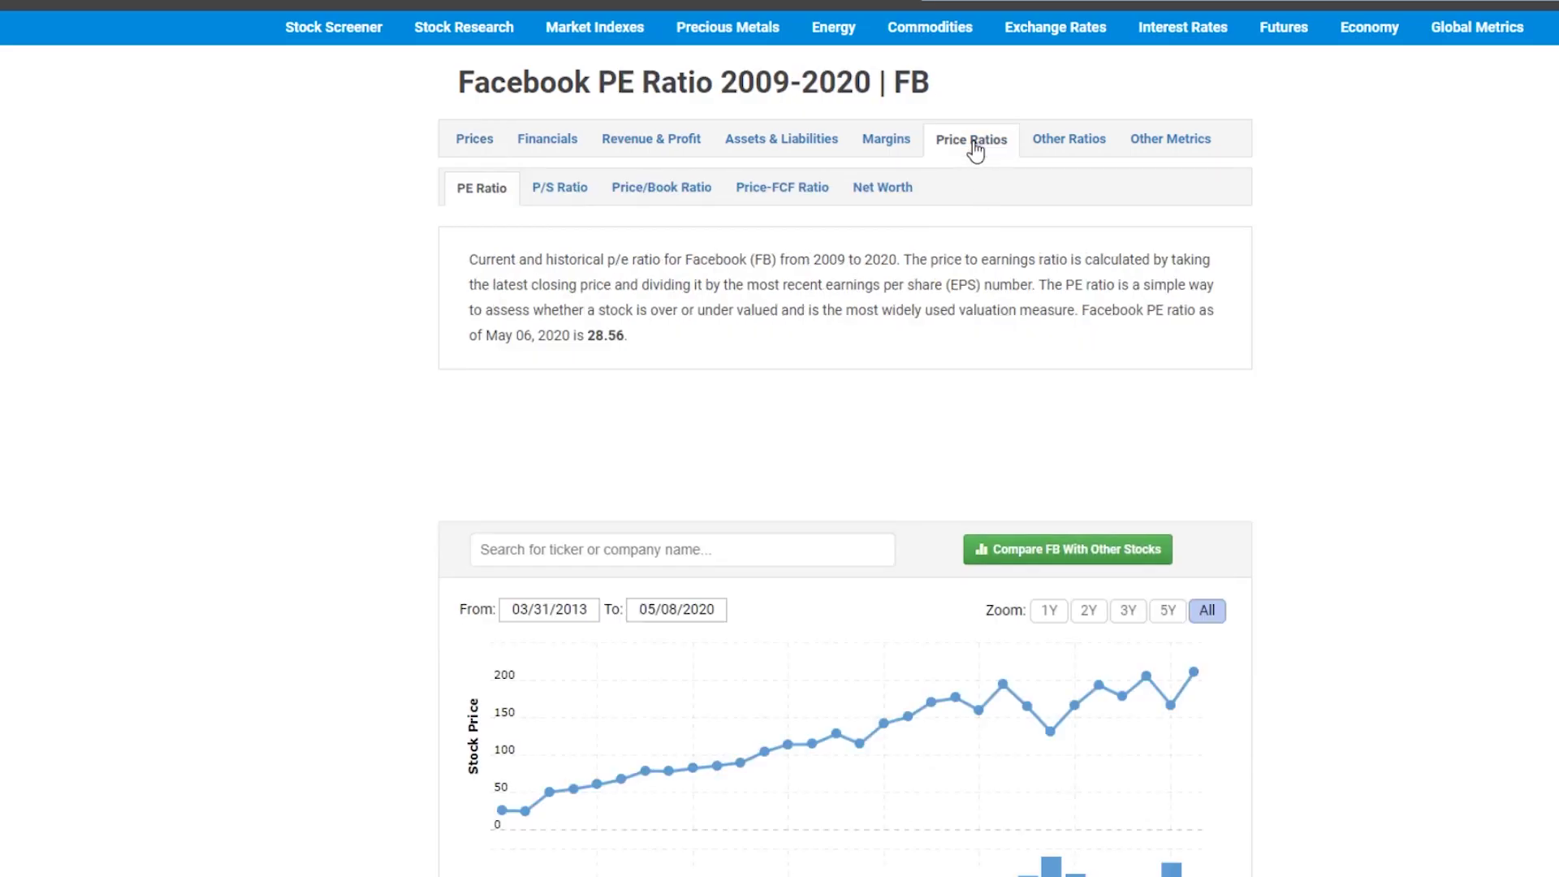
scroll(1361, 366, down, 5)
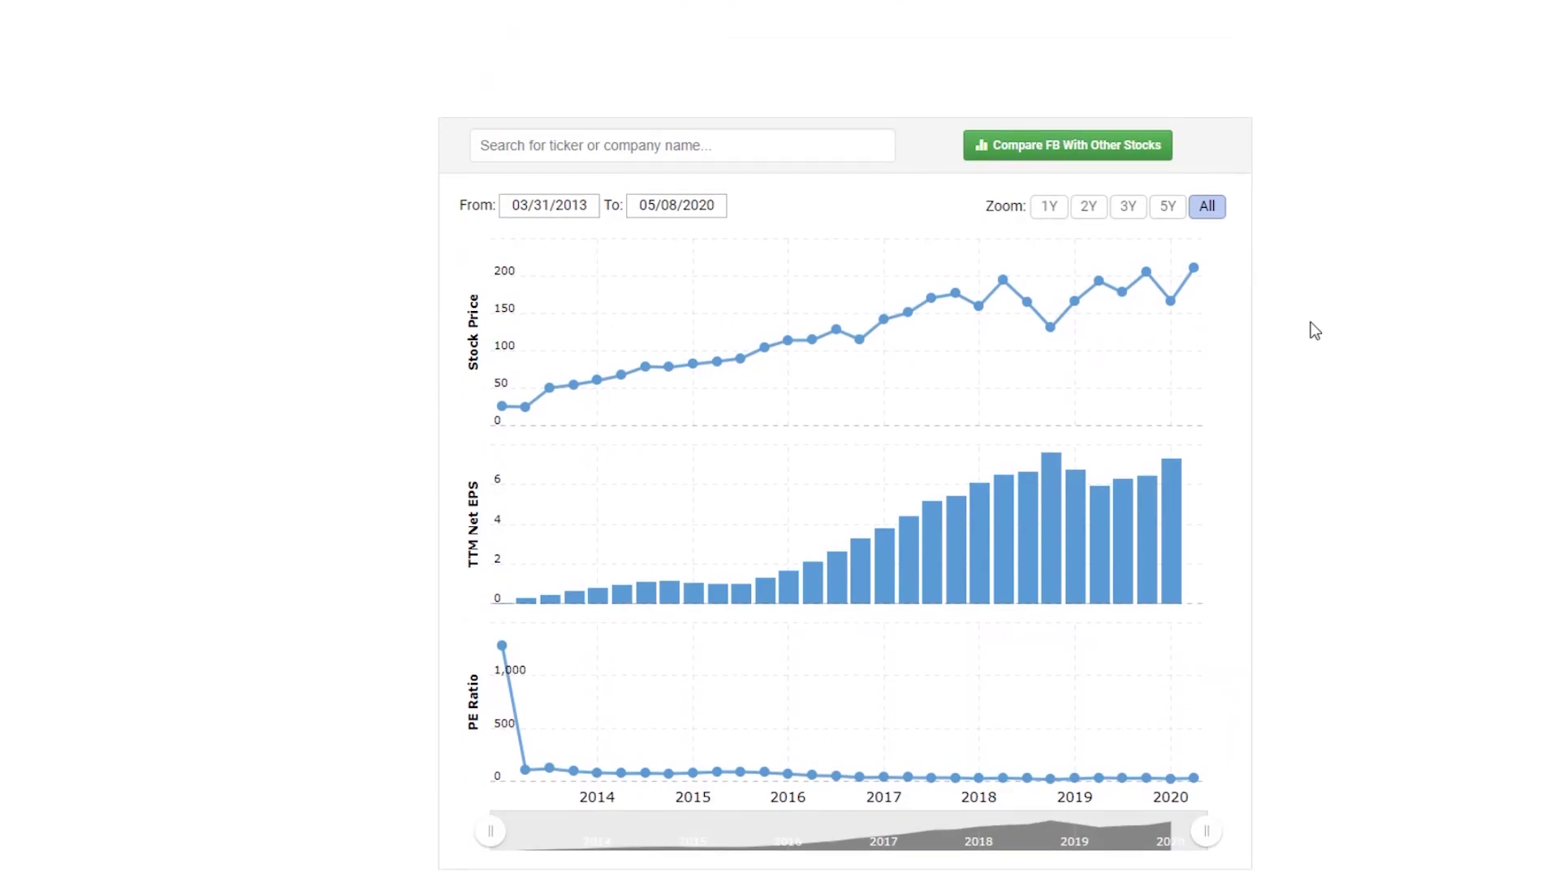
click(1167, 208)
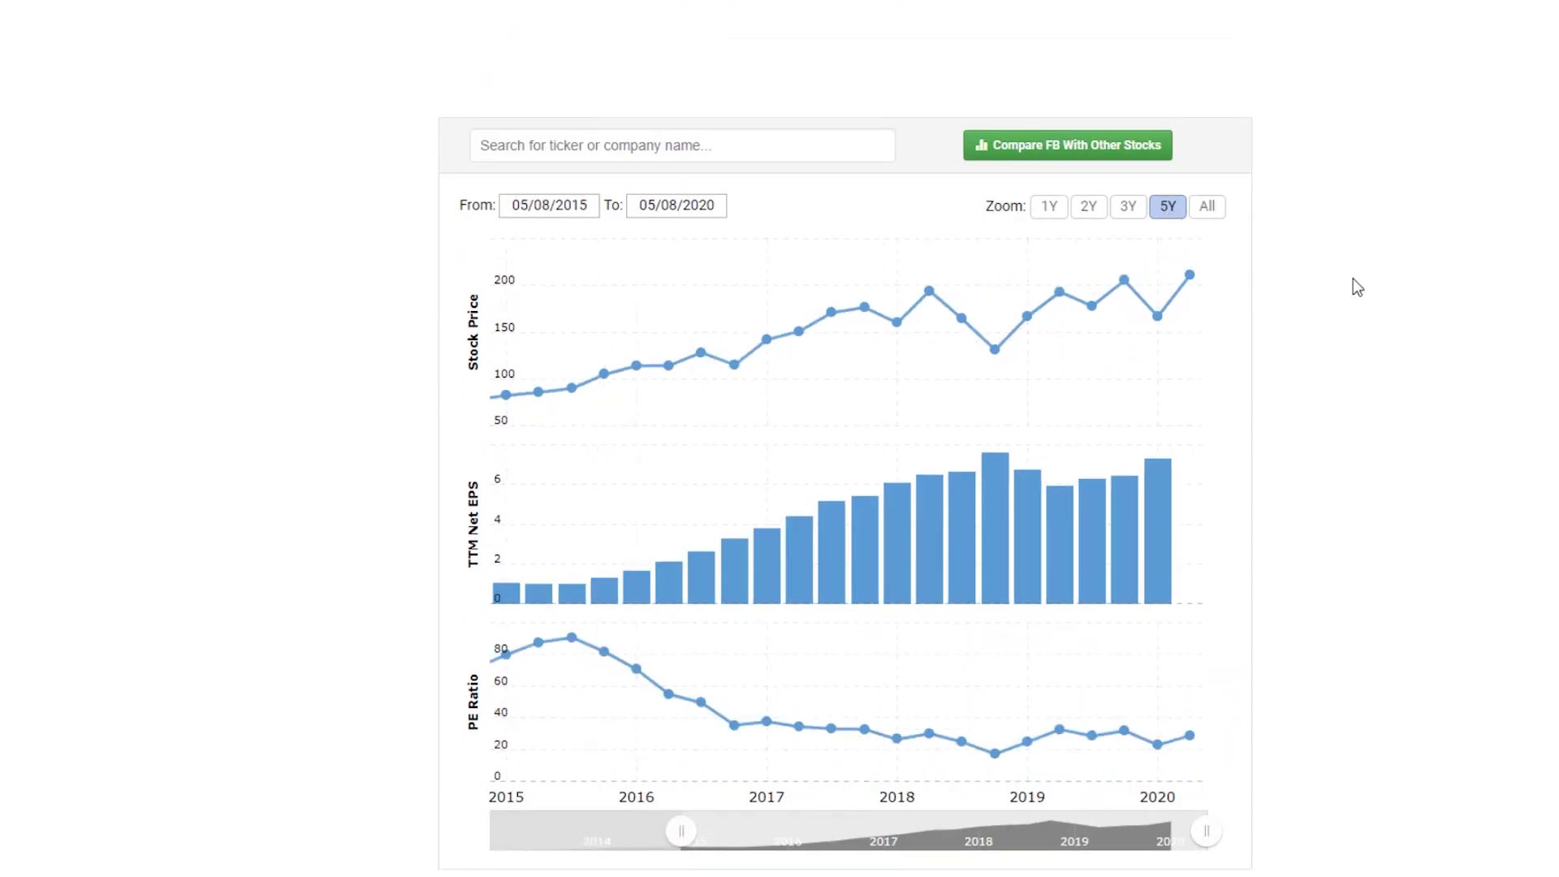
scroll(1353, 278, down, 1)
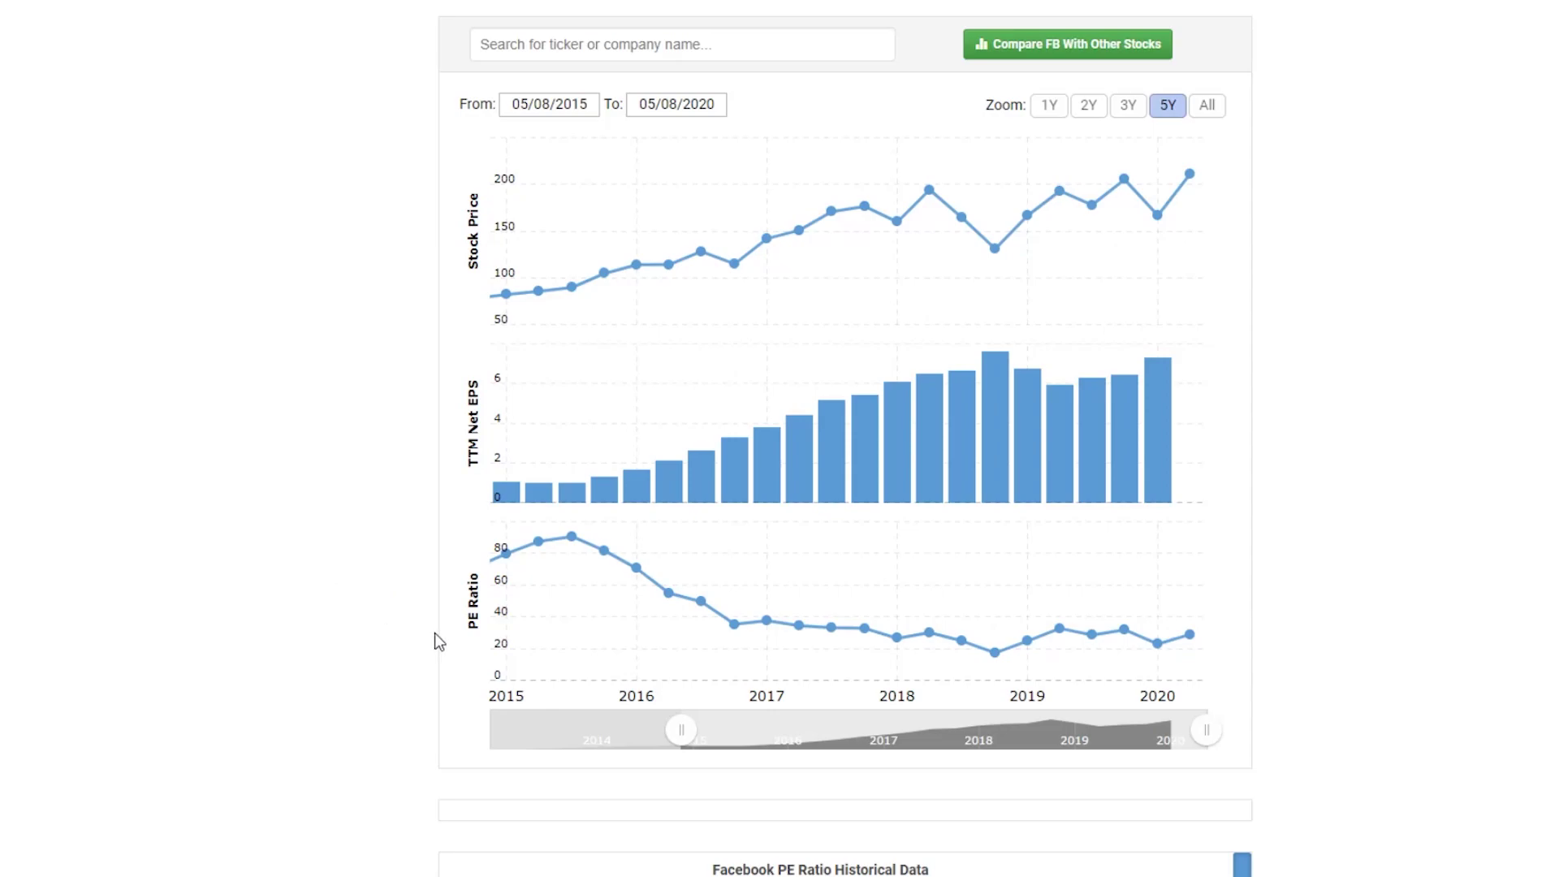
mouse_move(571, 538)
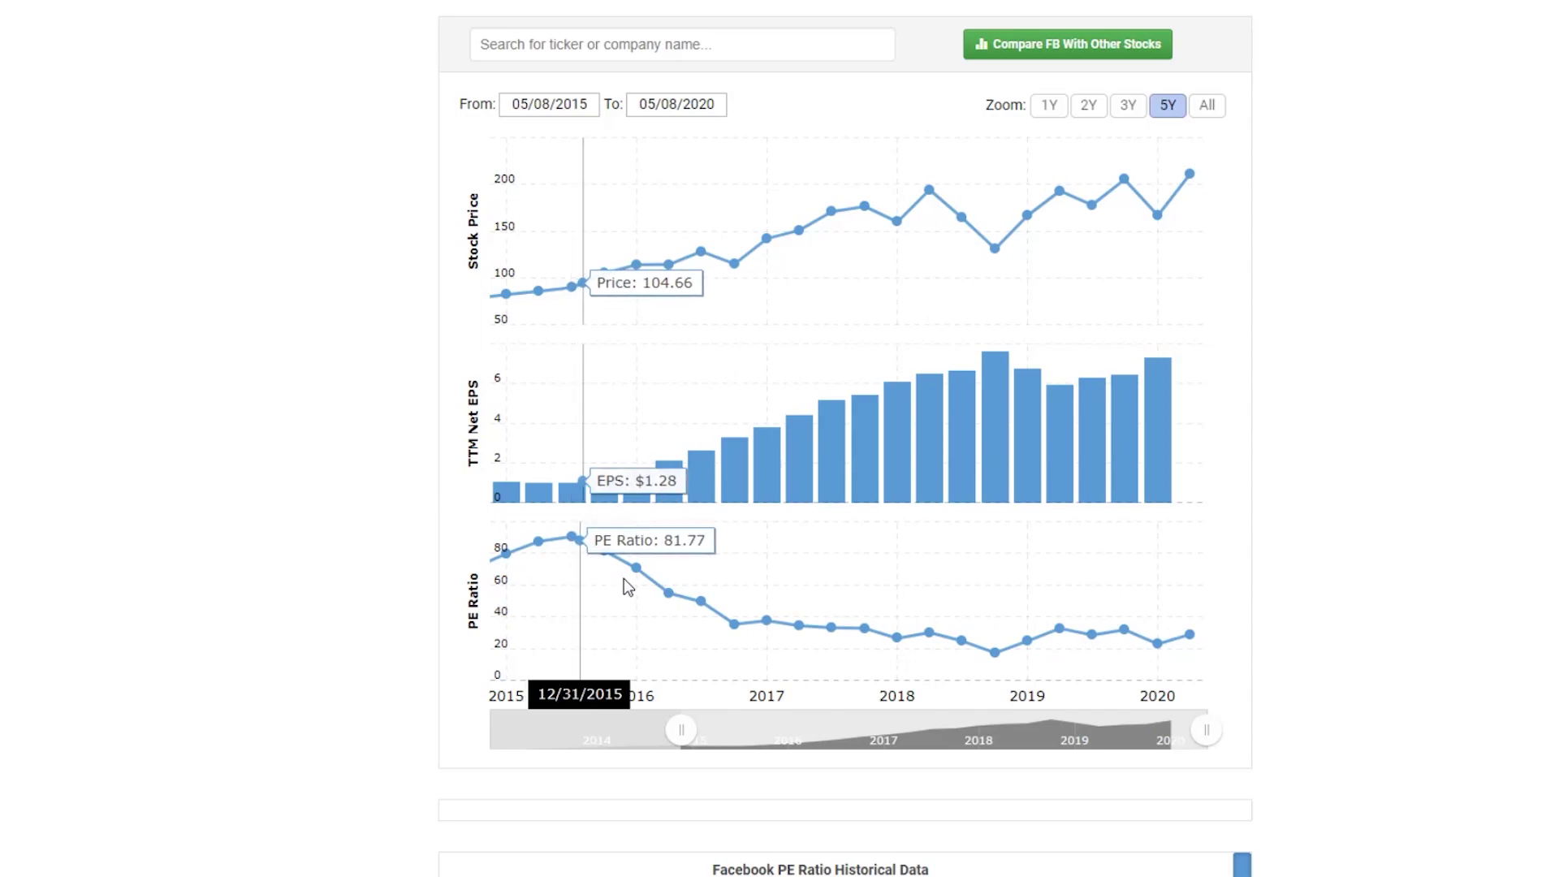
mouse_move(998, 662)
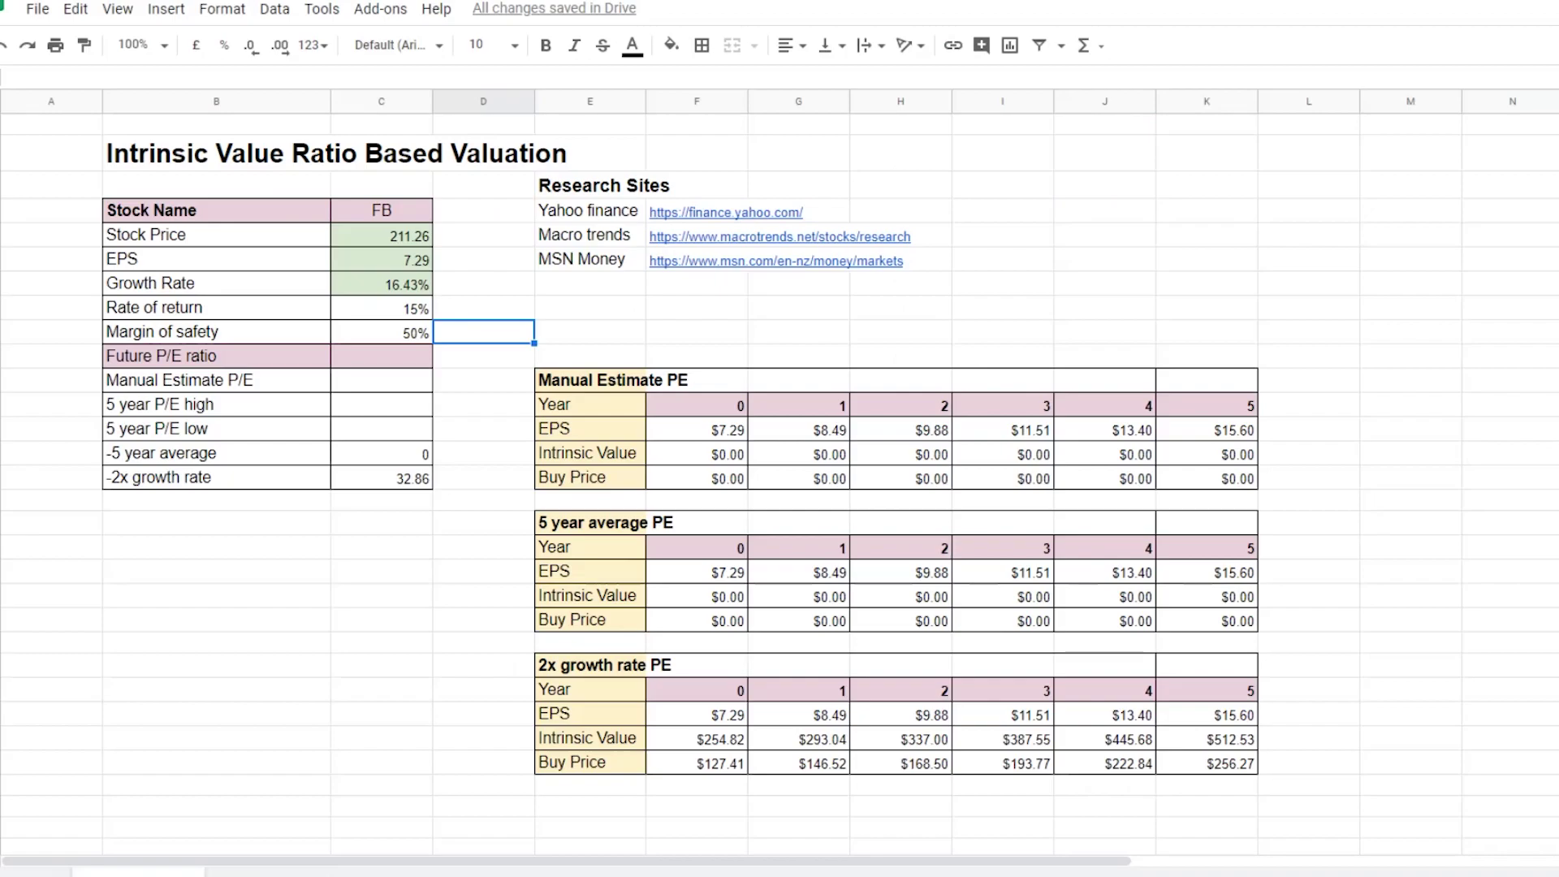
Enter 30 as the Manual Estimate P/E in cell C8.
click(355, 376)
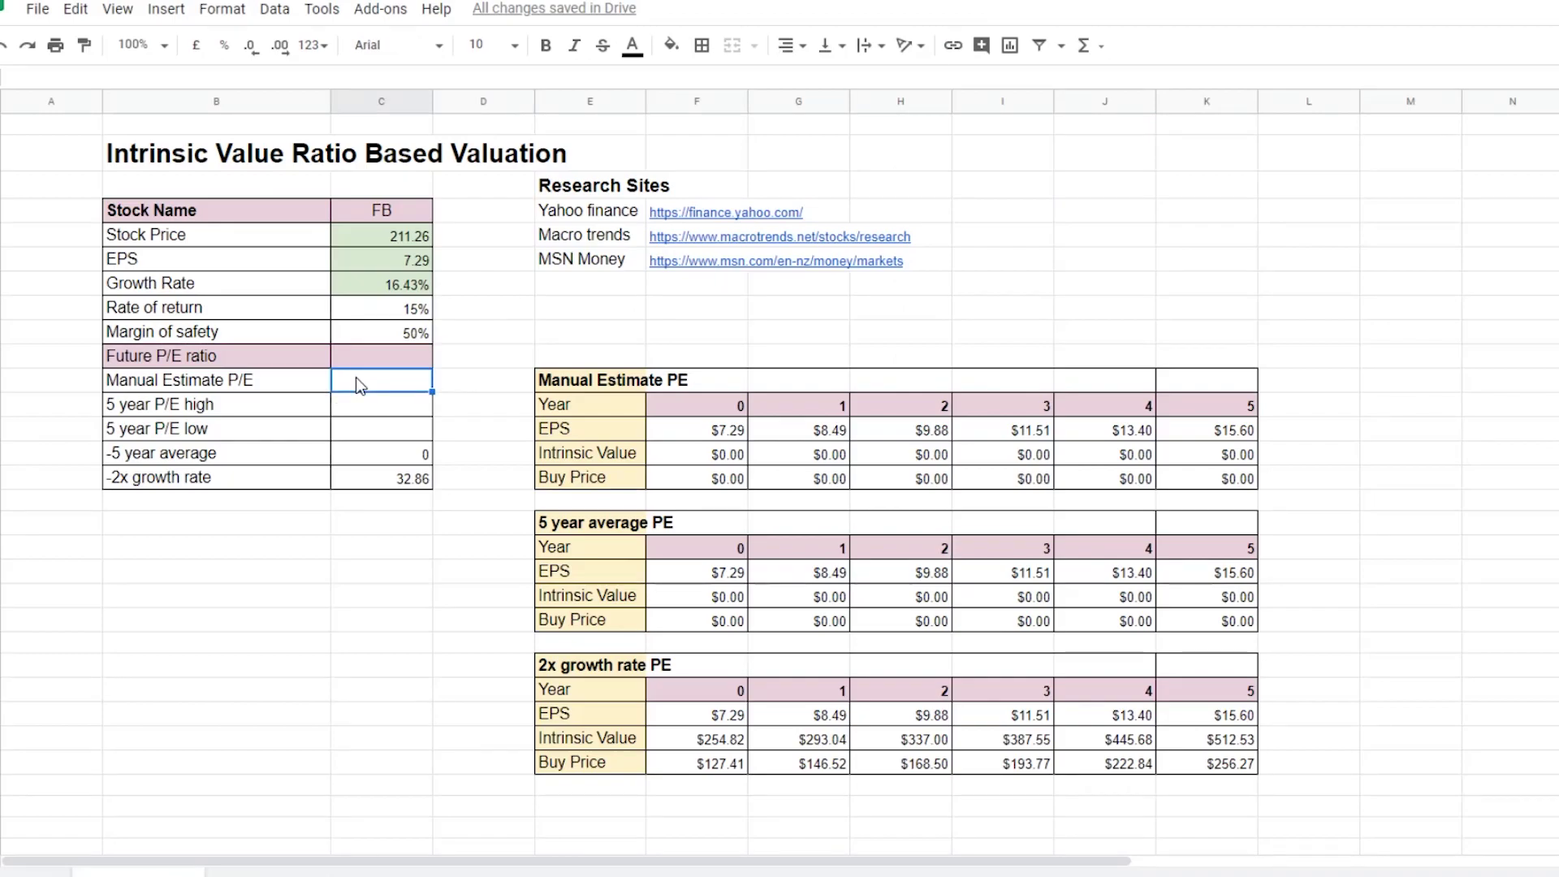
text(30)
click(504, 407)
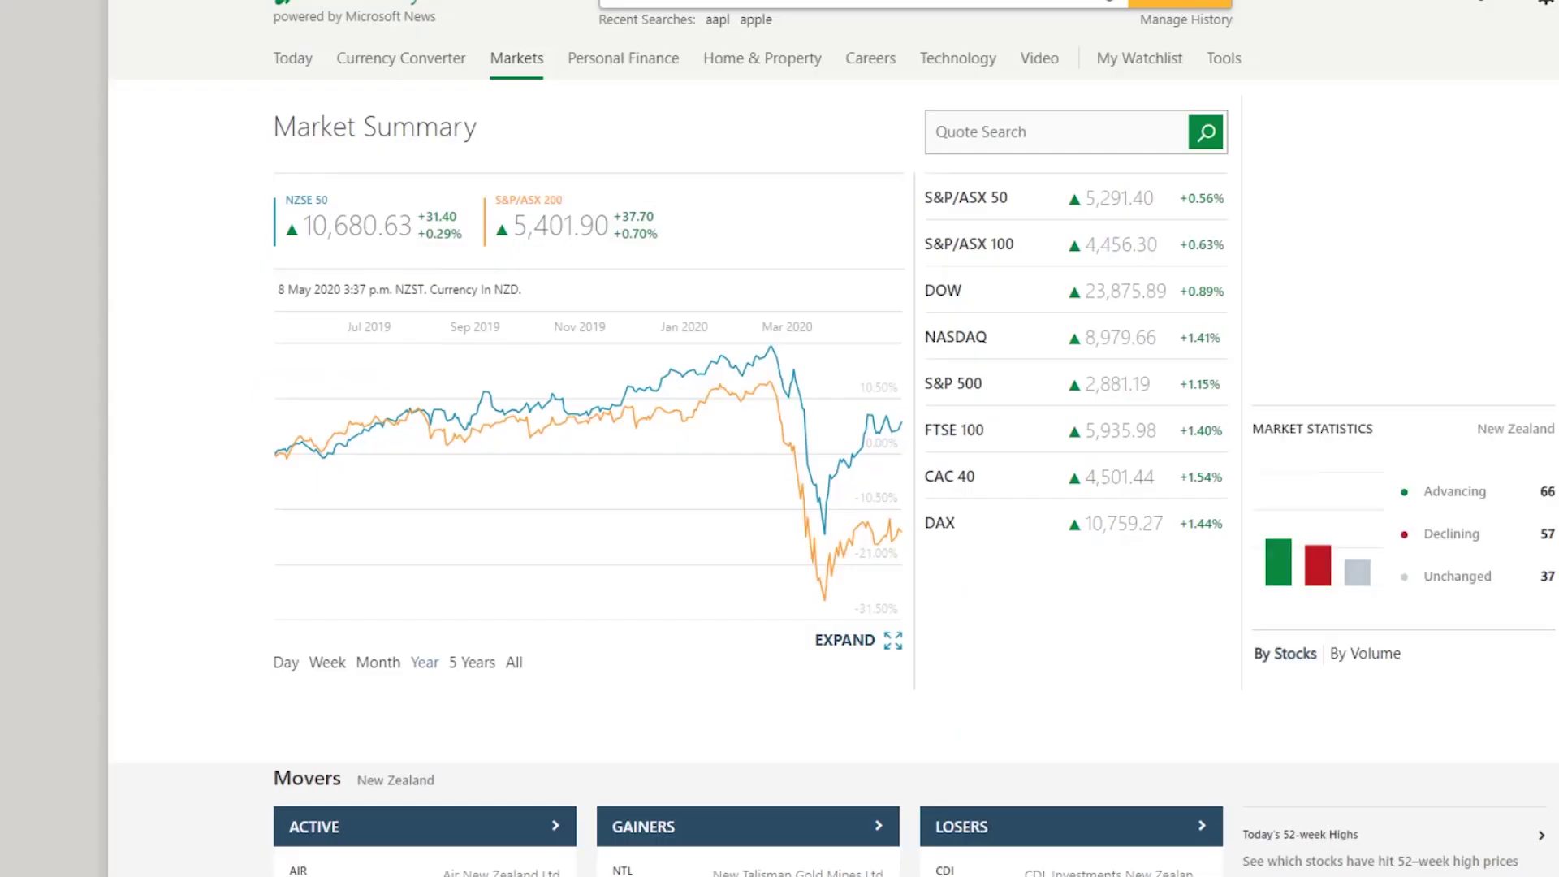
Look up fb on MSN Money and open Facebook's Analysis > Price Ratios page.
click(1029, 126)
text(fb)
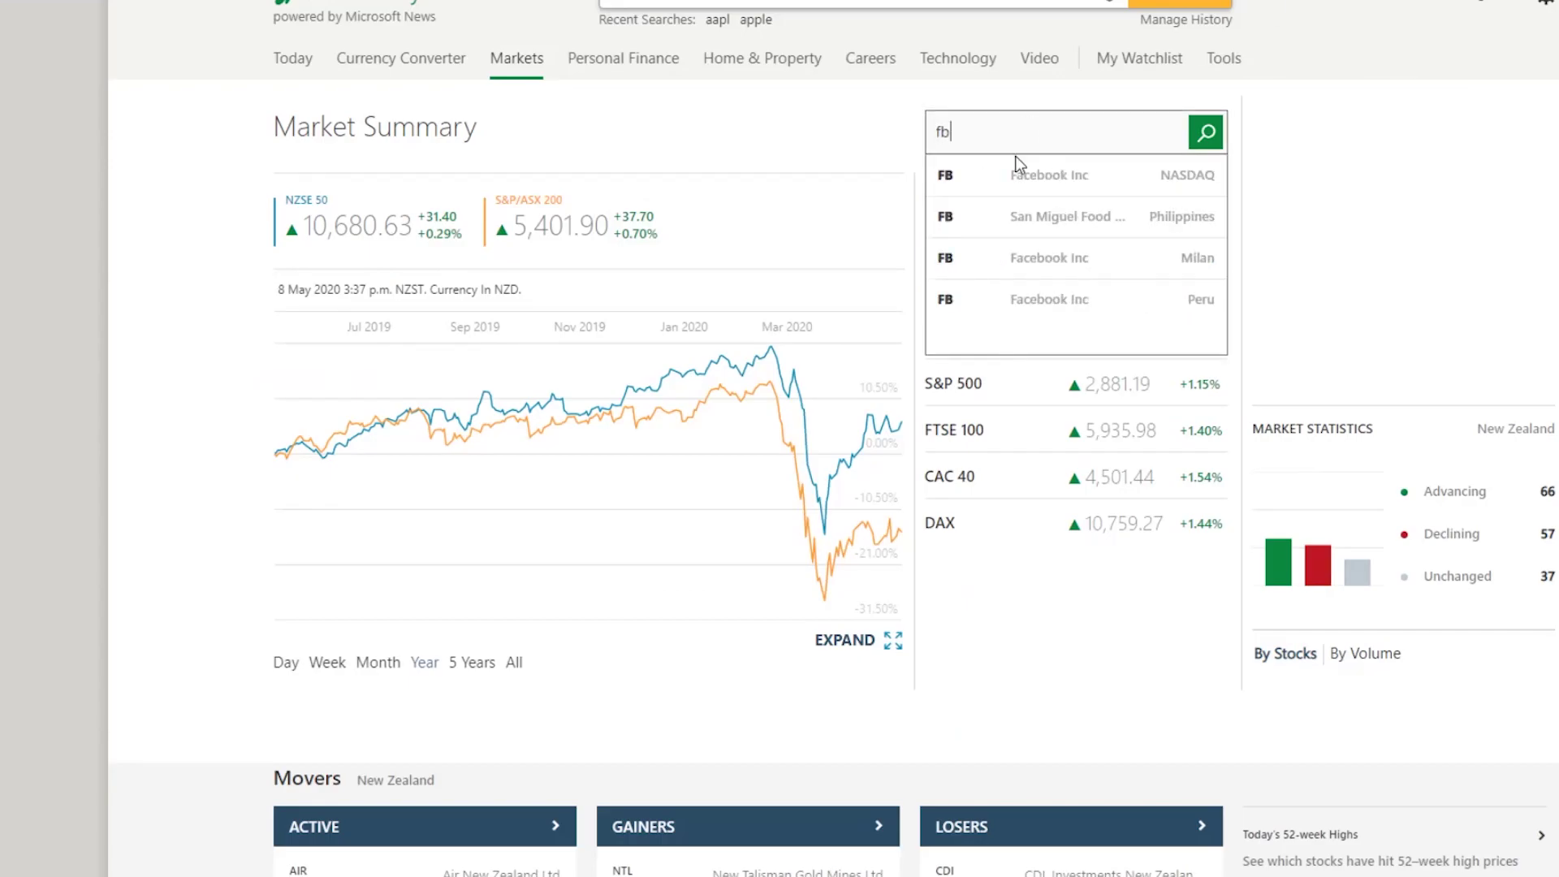
click(1011, 169)
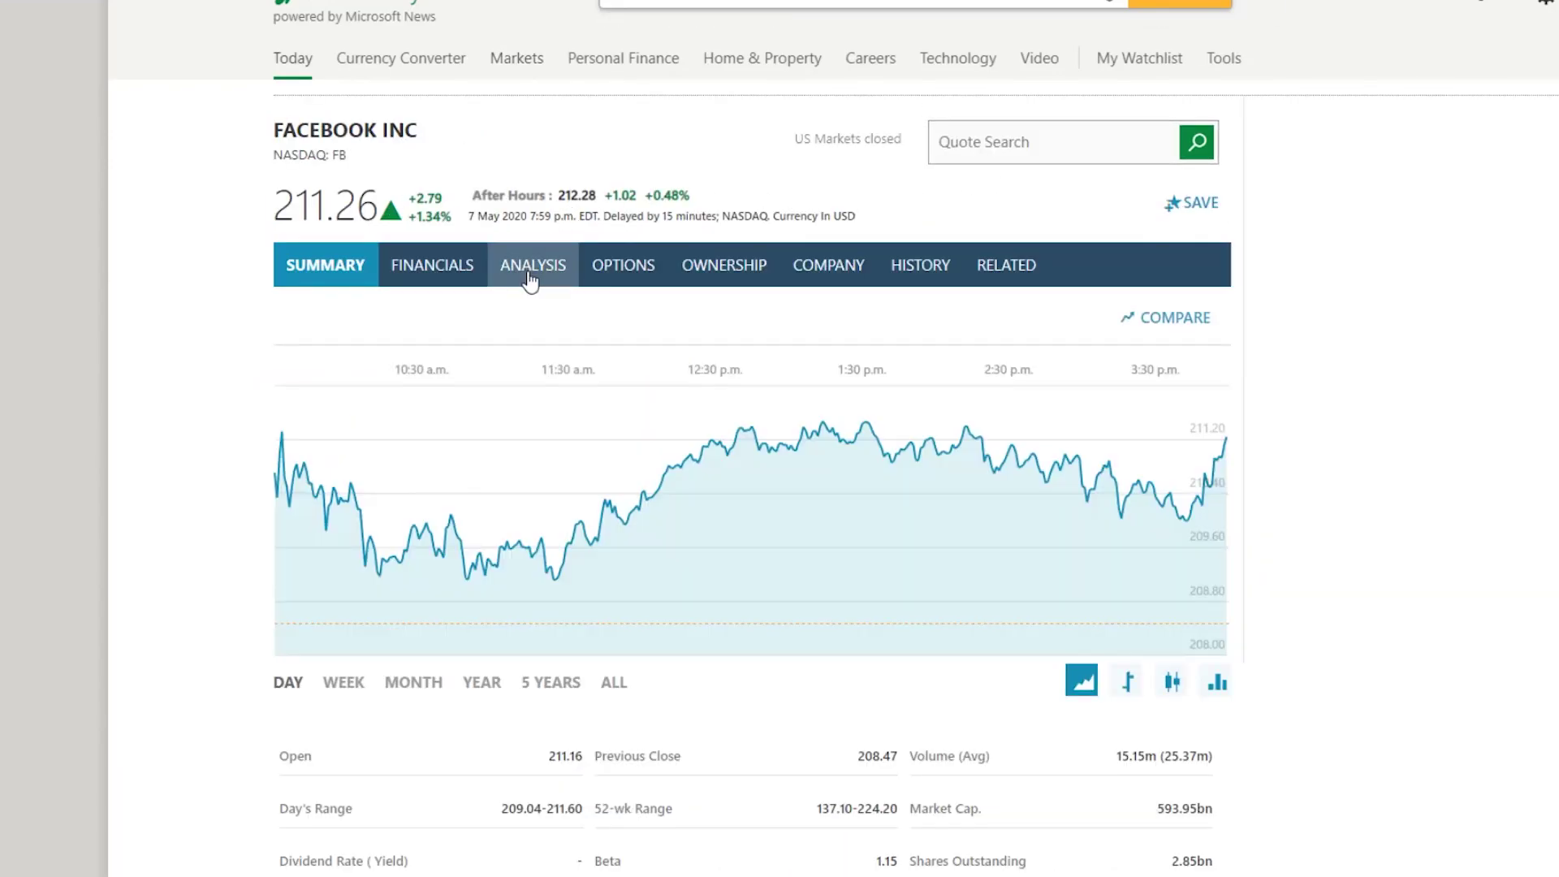
click(530, 280)
click(668, 321)
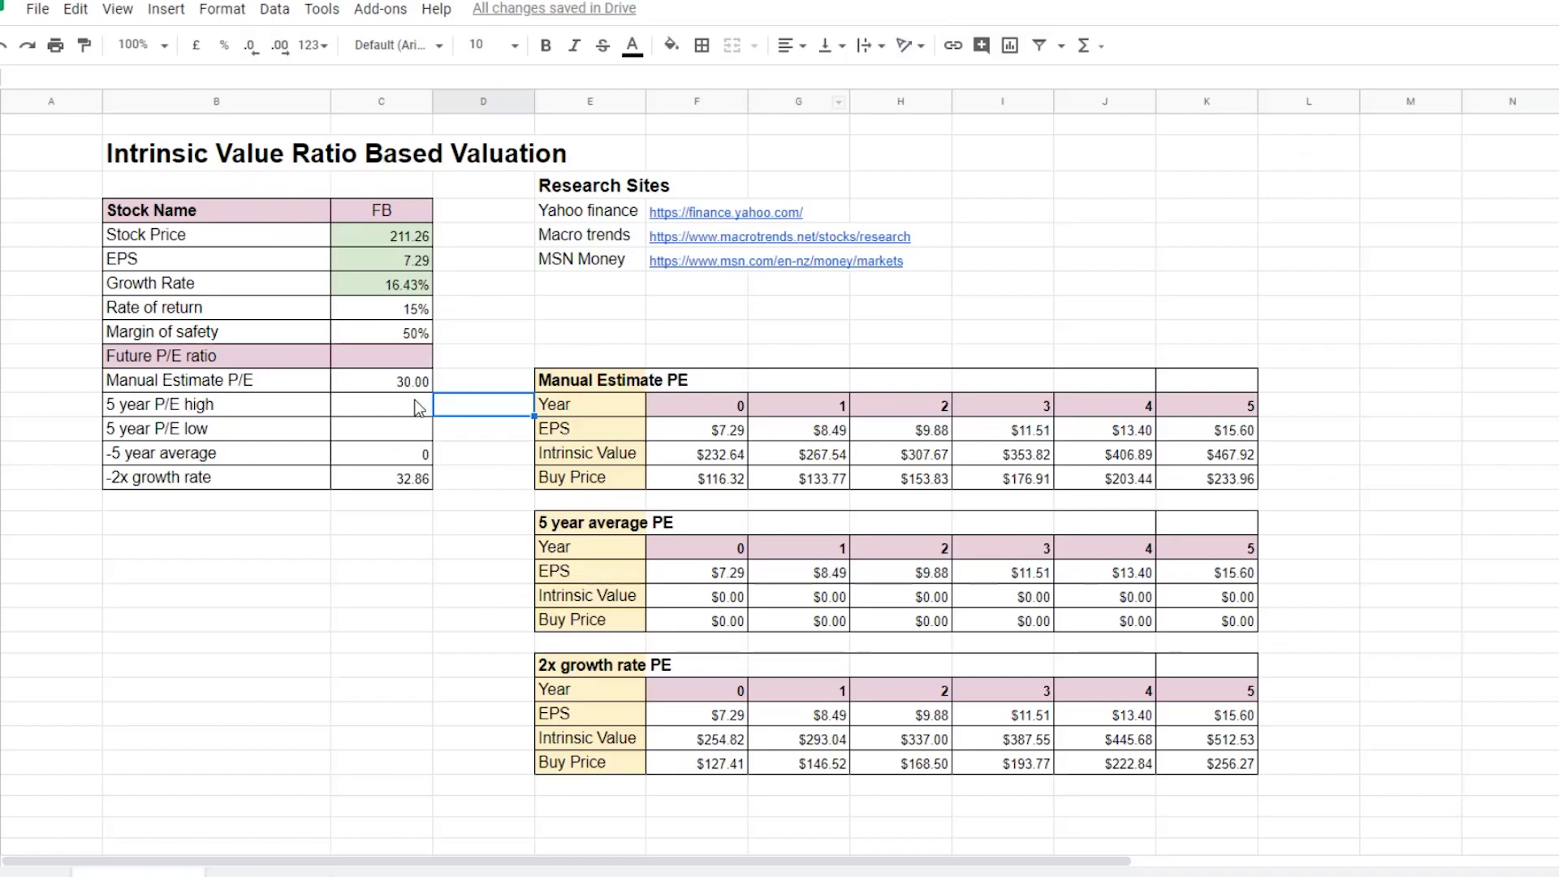
Enter 80.96 as the 5-year P/E high and 17.32 as the low, then inspect the average cell.
click(416, 406)
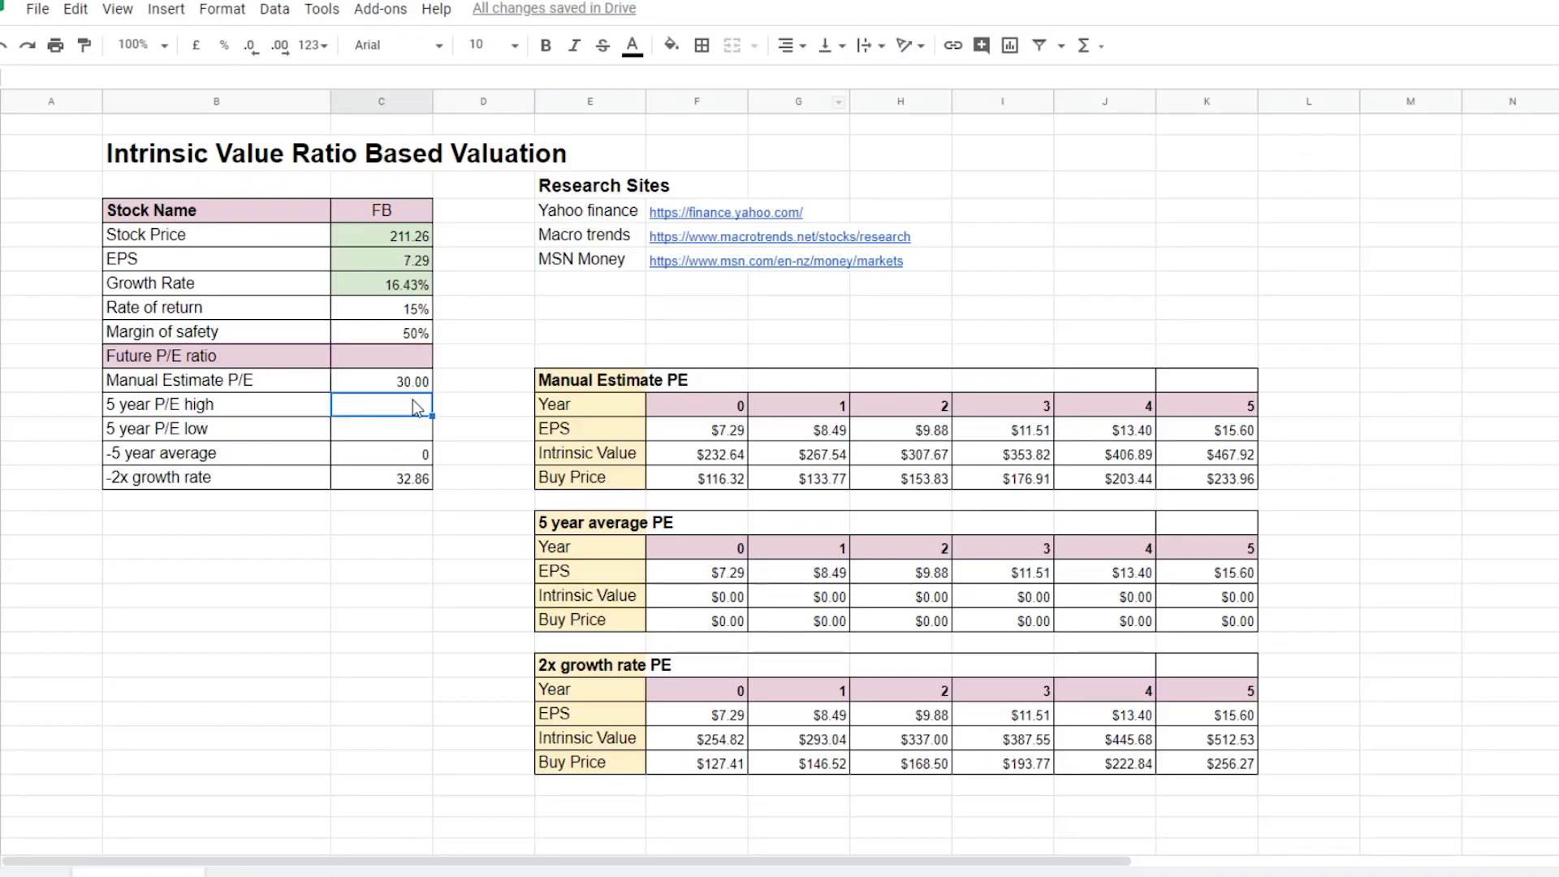
text(80.96)
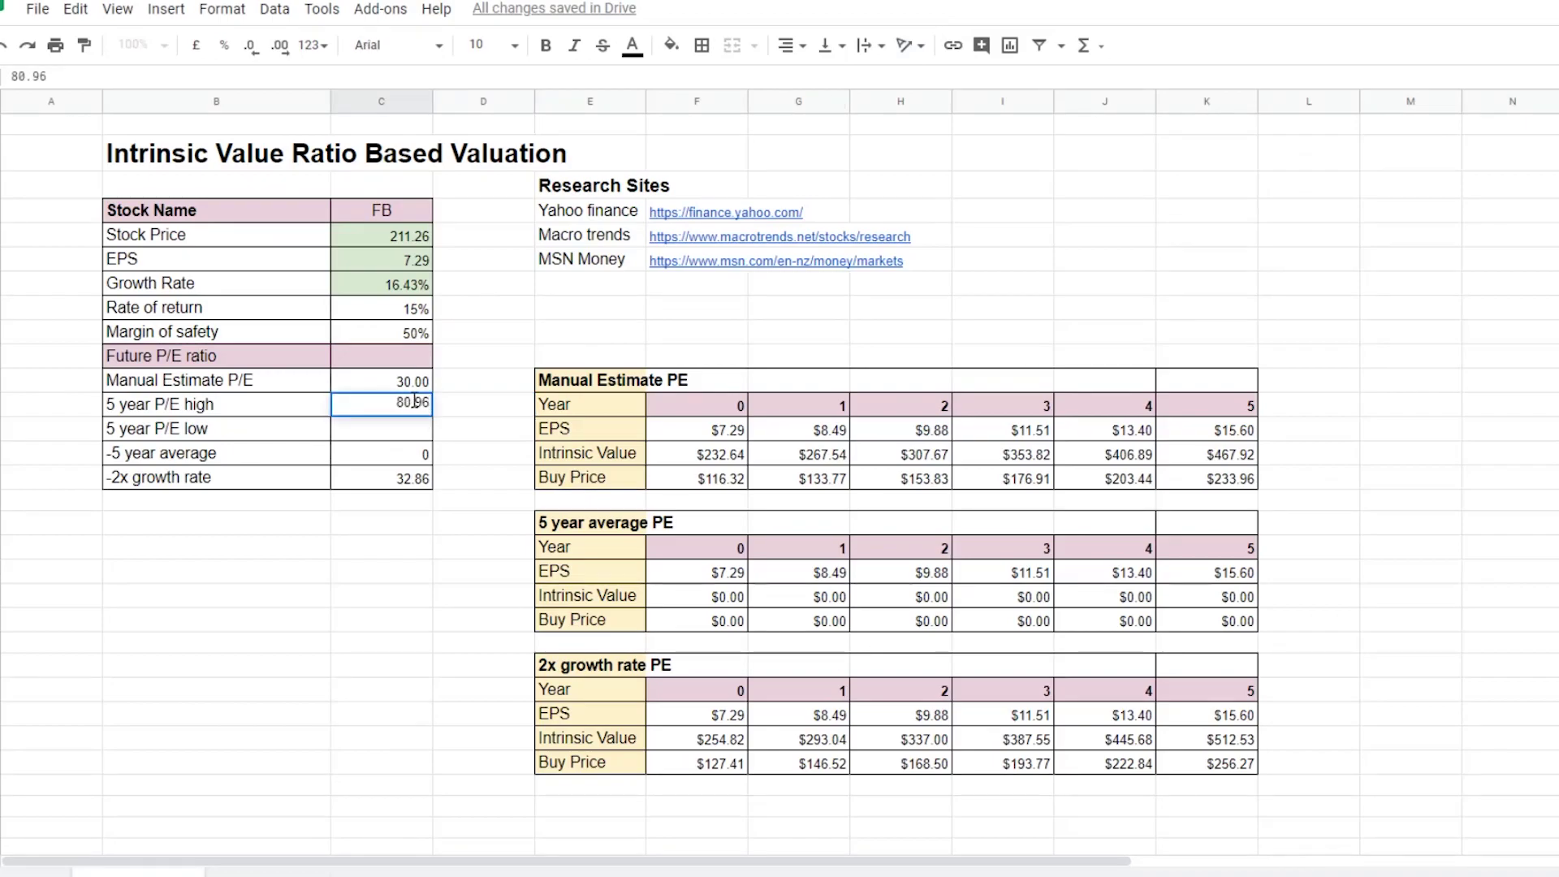
key(Return)
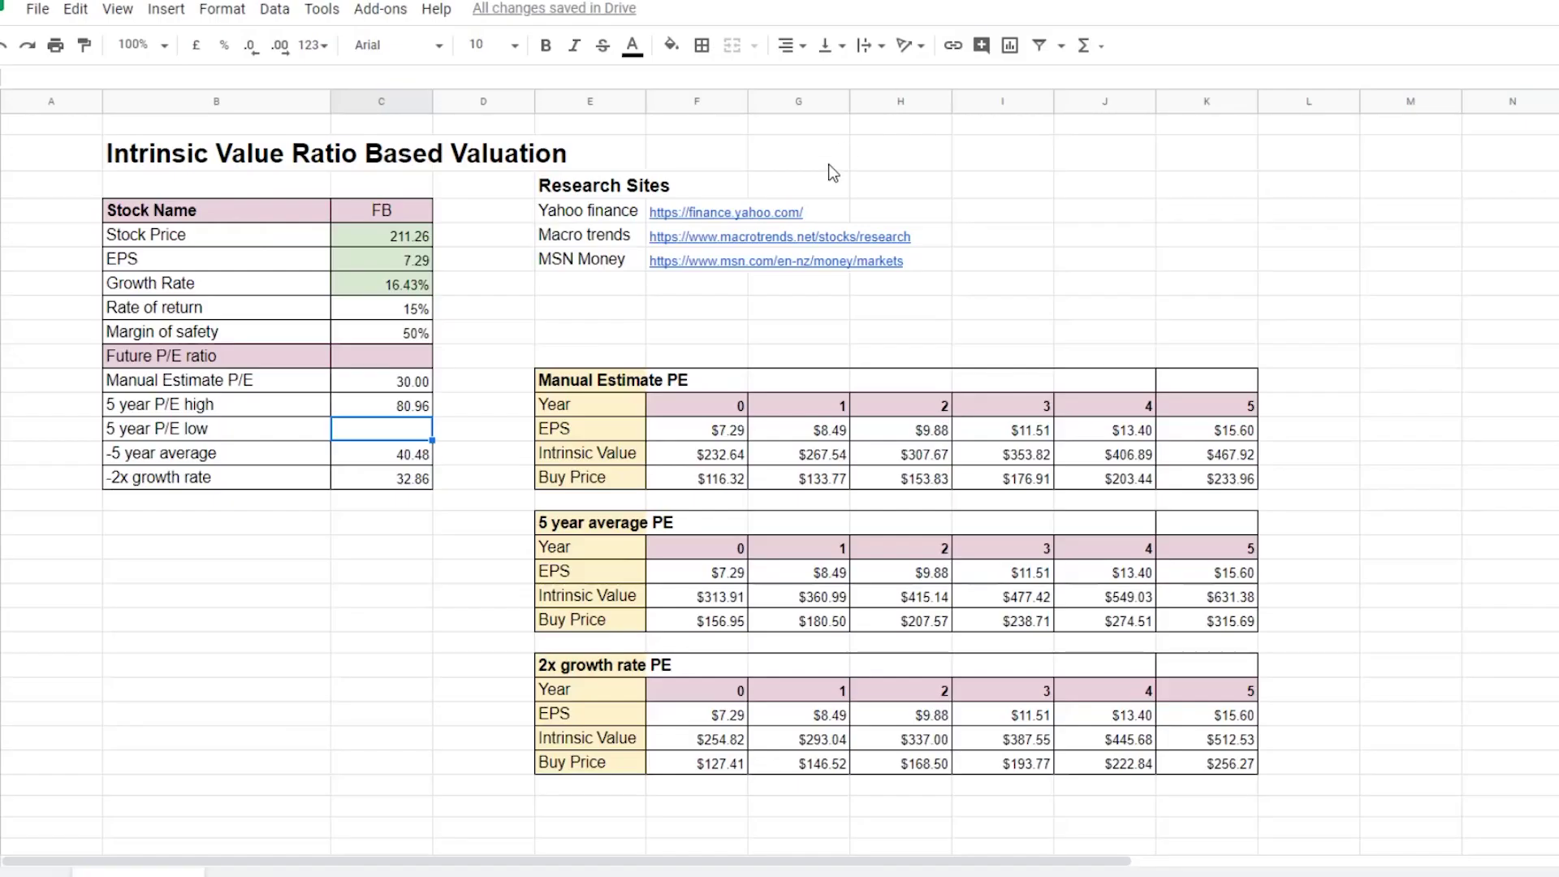
text(17.)
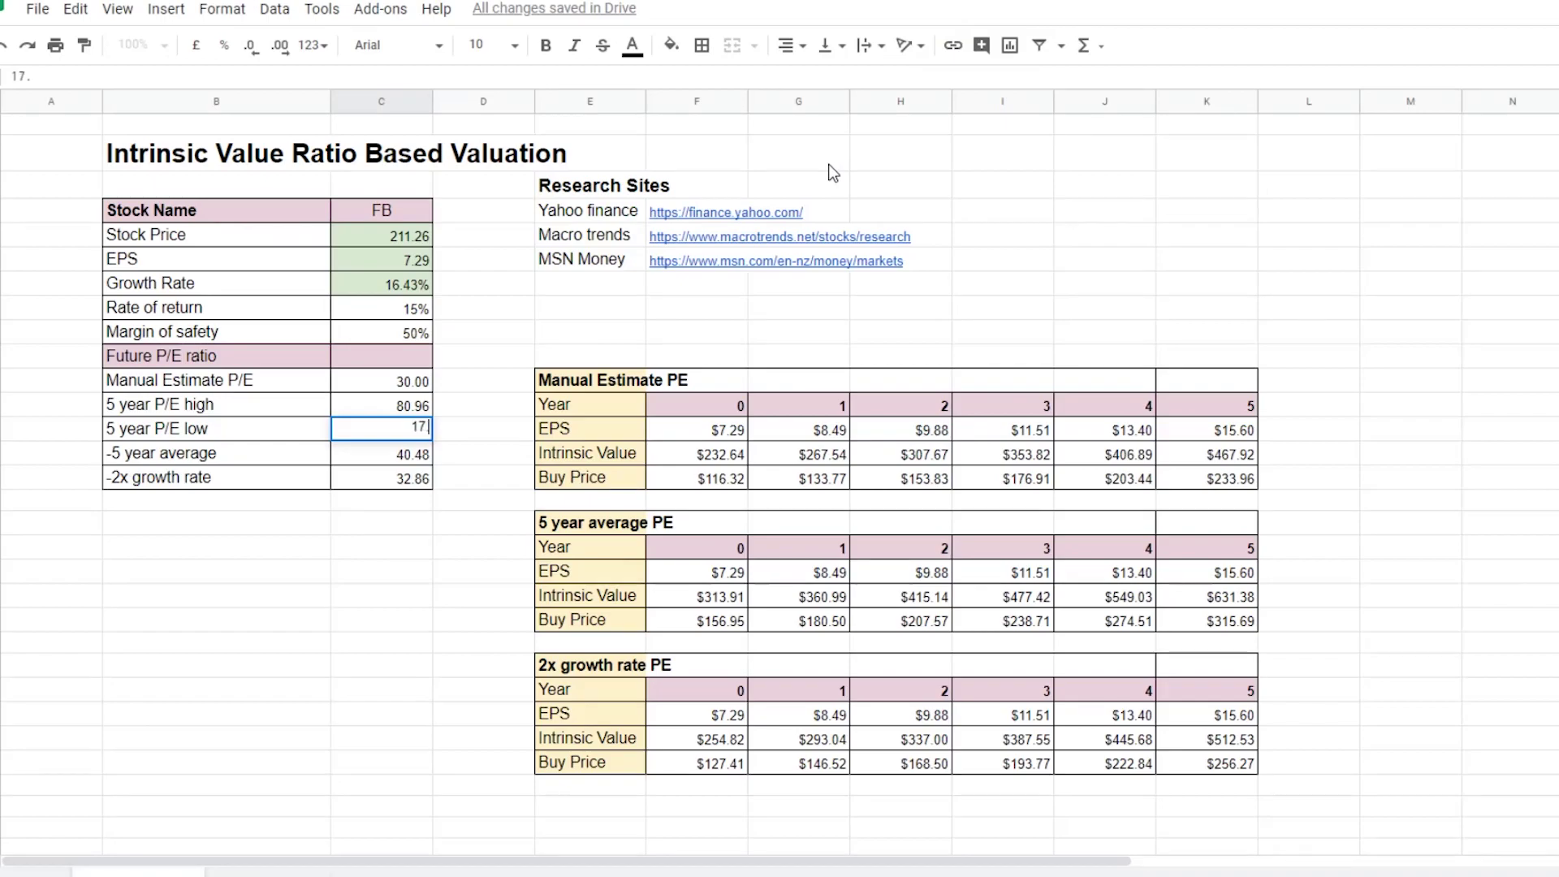
text(32)
click(465, 460)
click(412, 459)
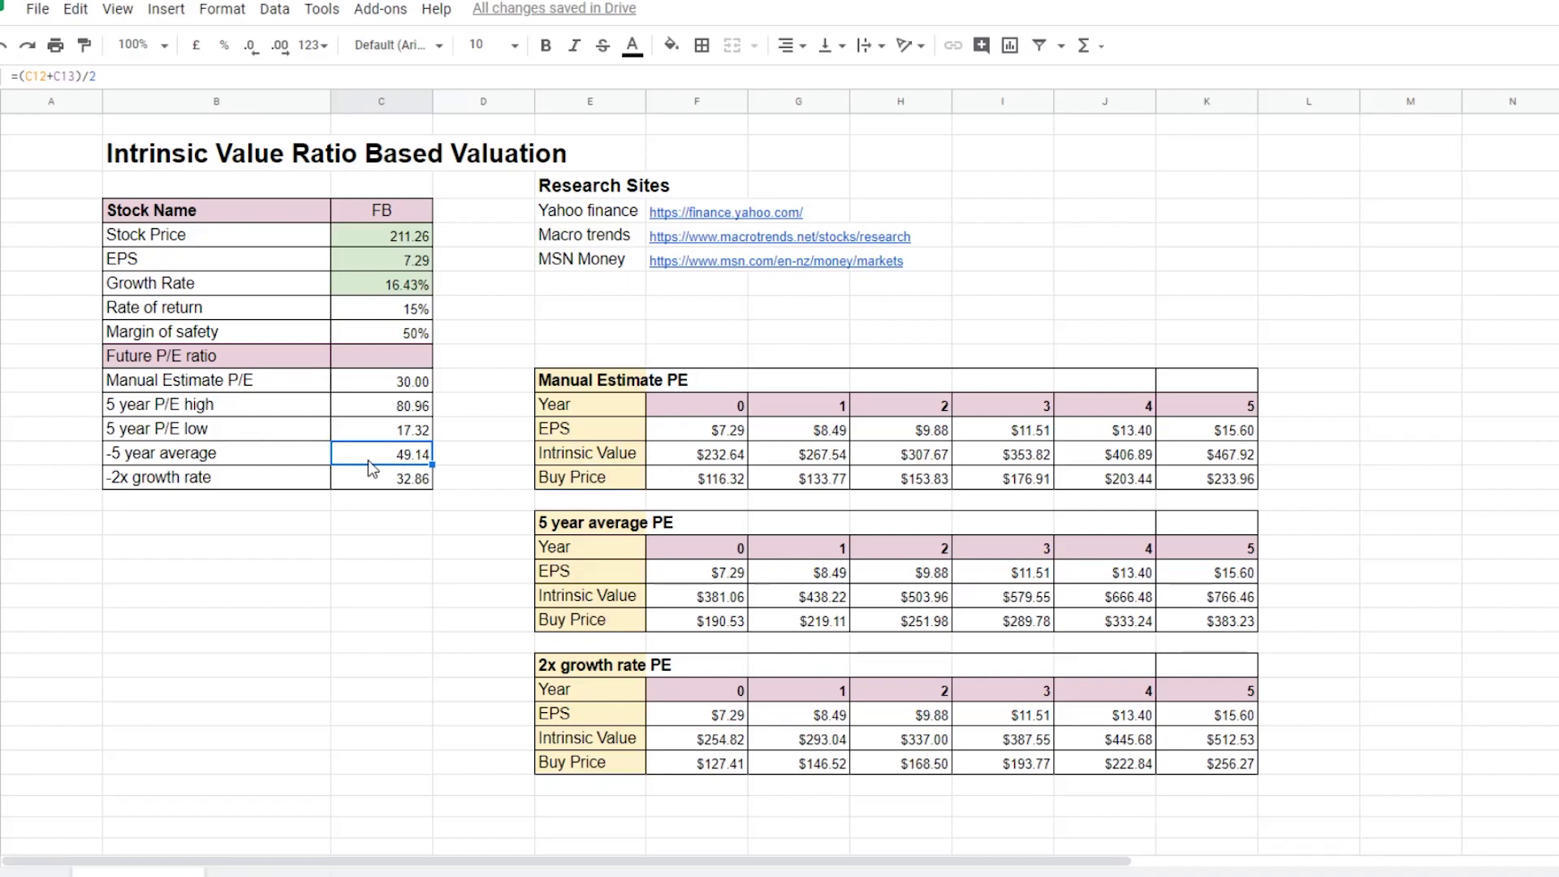
click(481, 477)
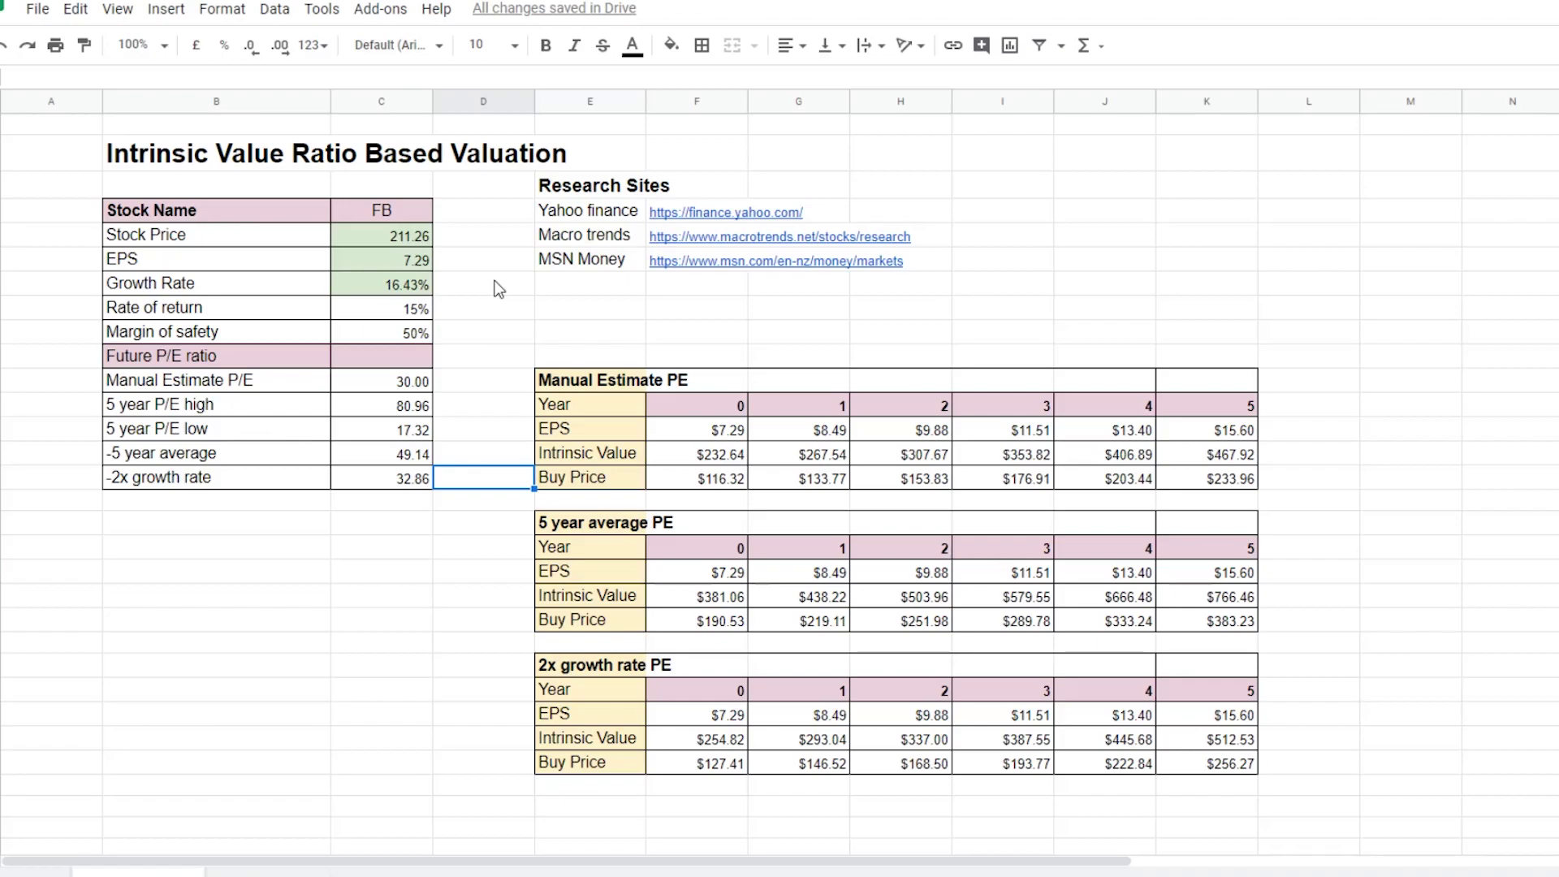
click(668, 430)
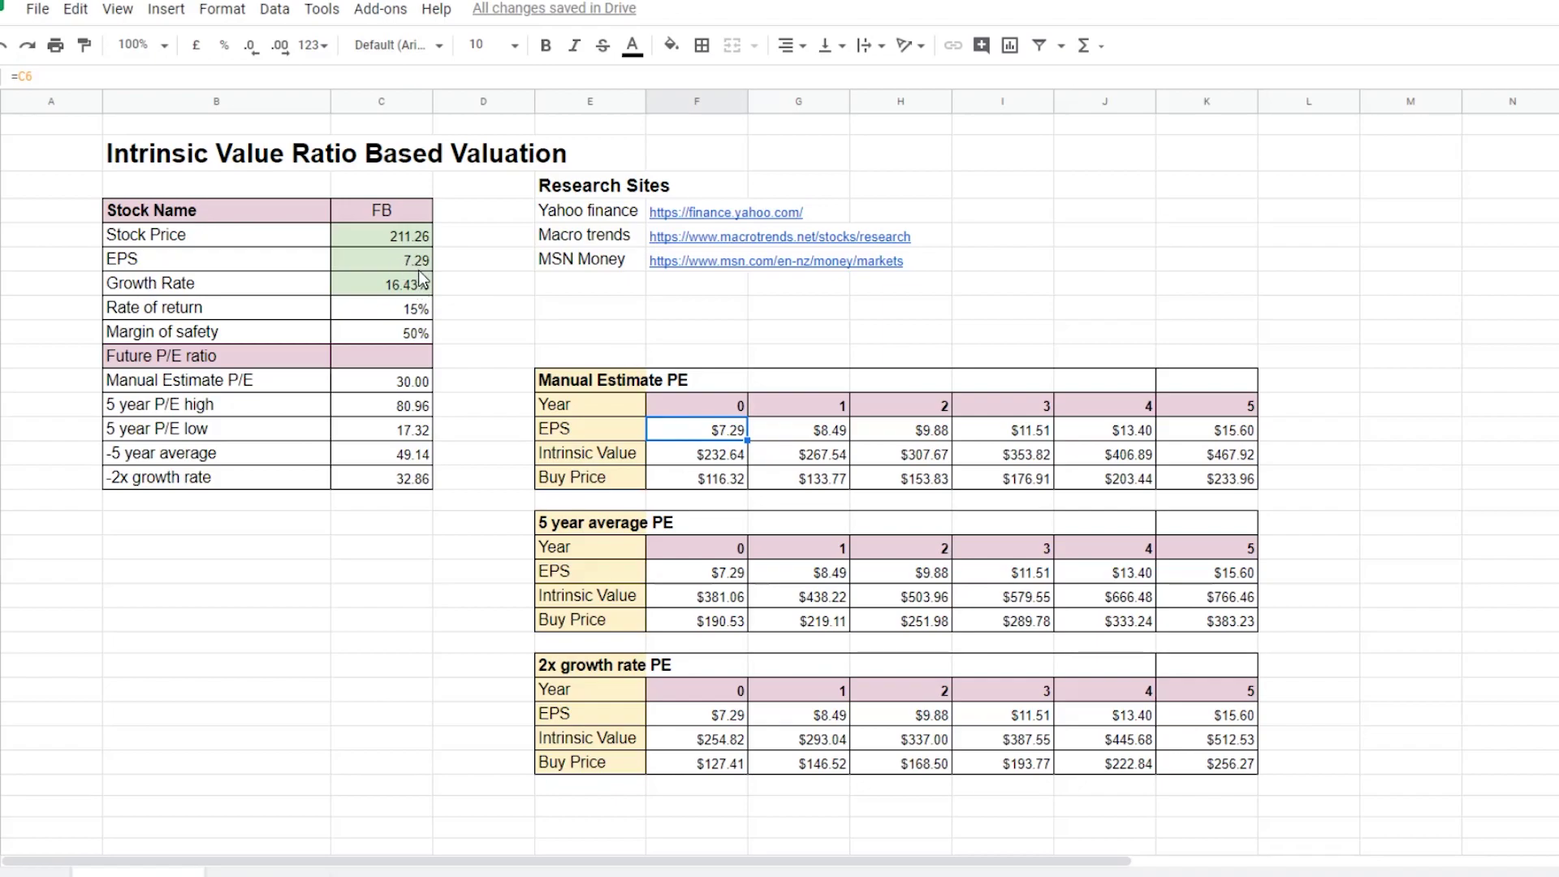
click(779, 437)
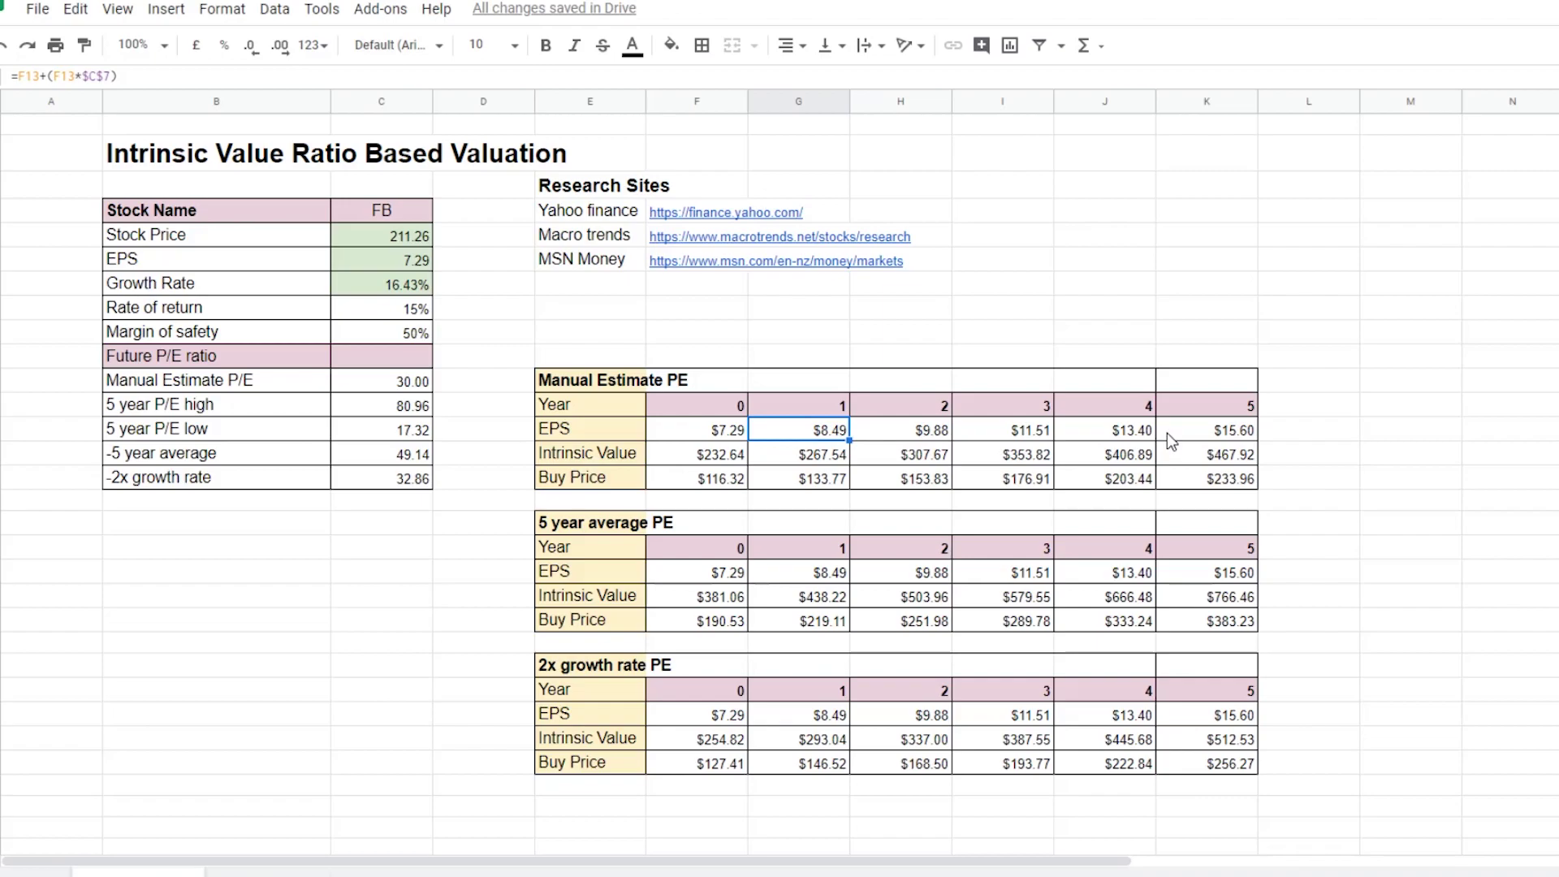
click(1190, 437)
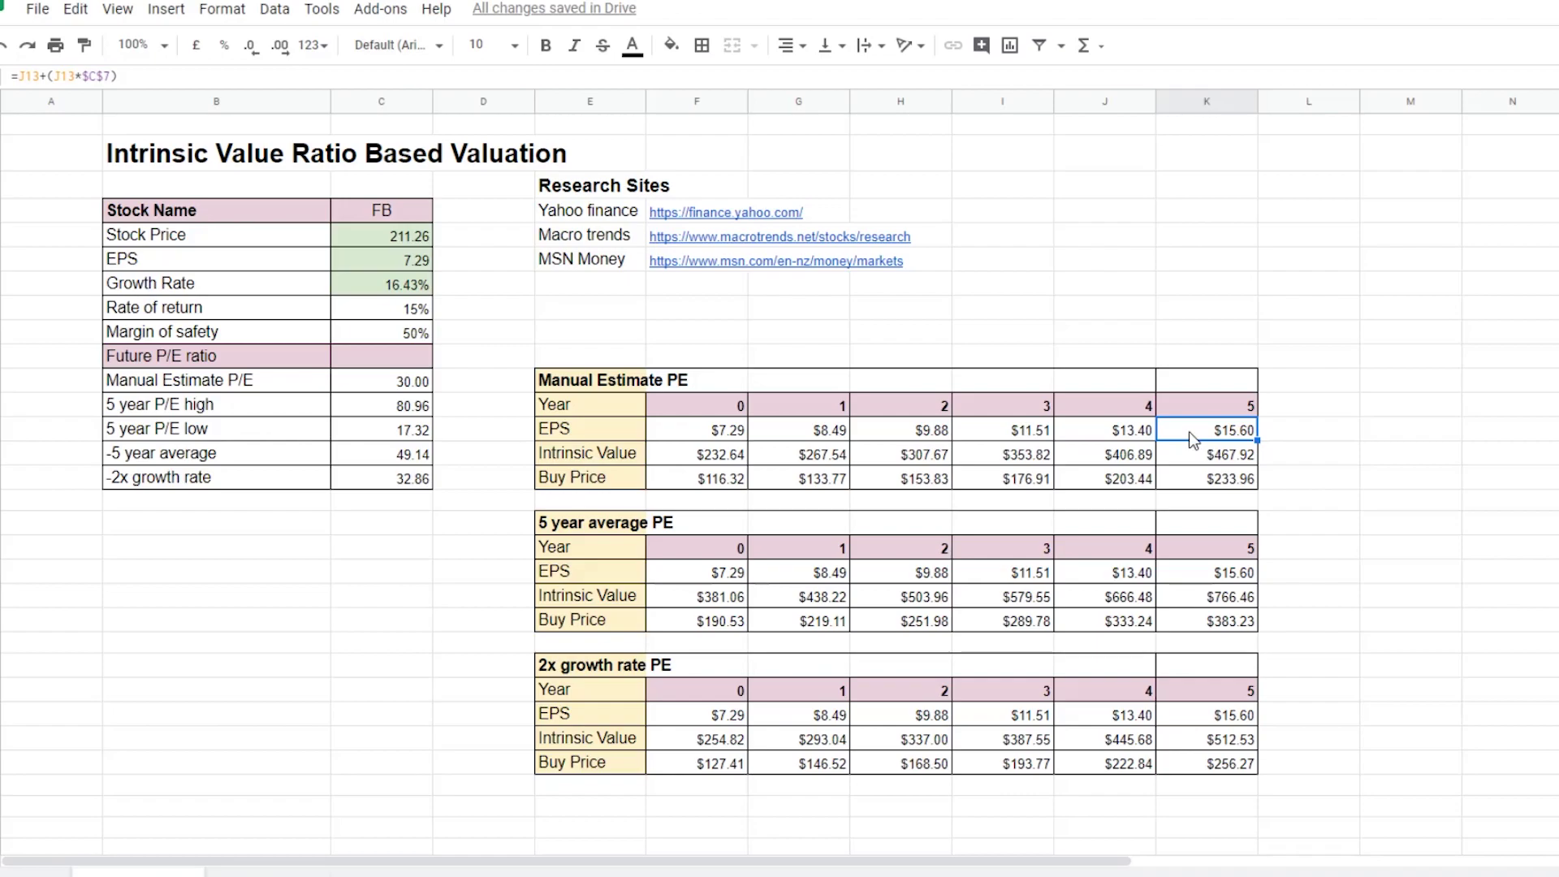
click(1185, 460)
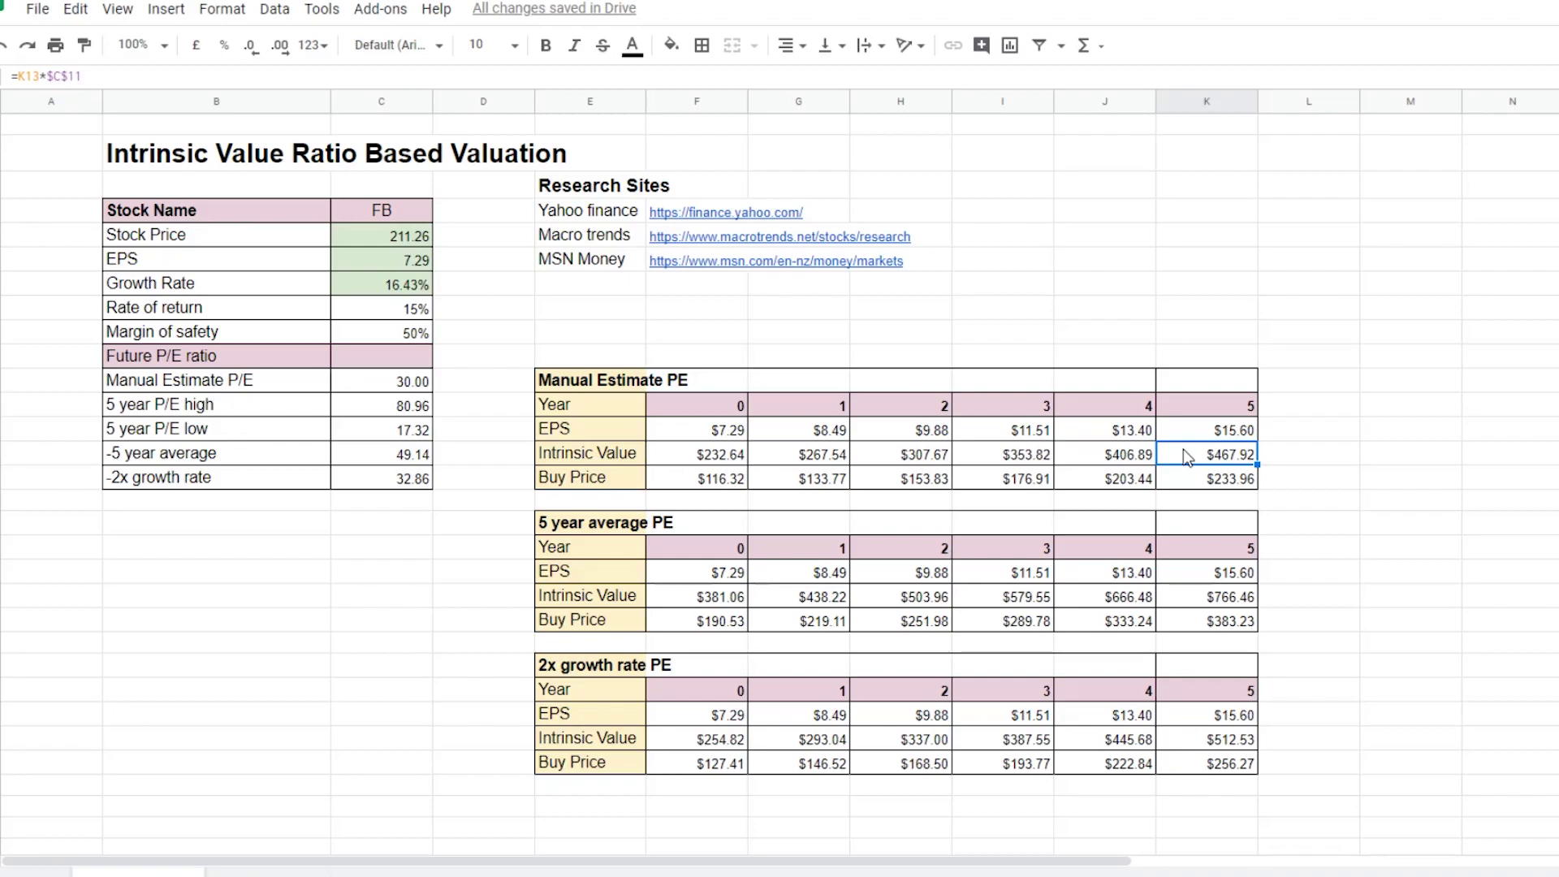
click(1086, 461)
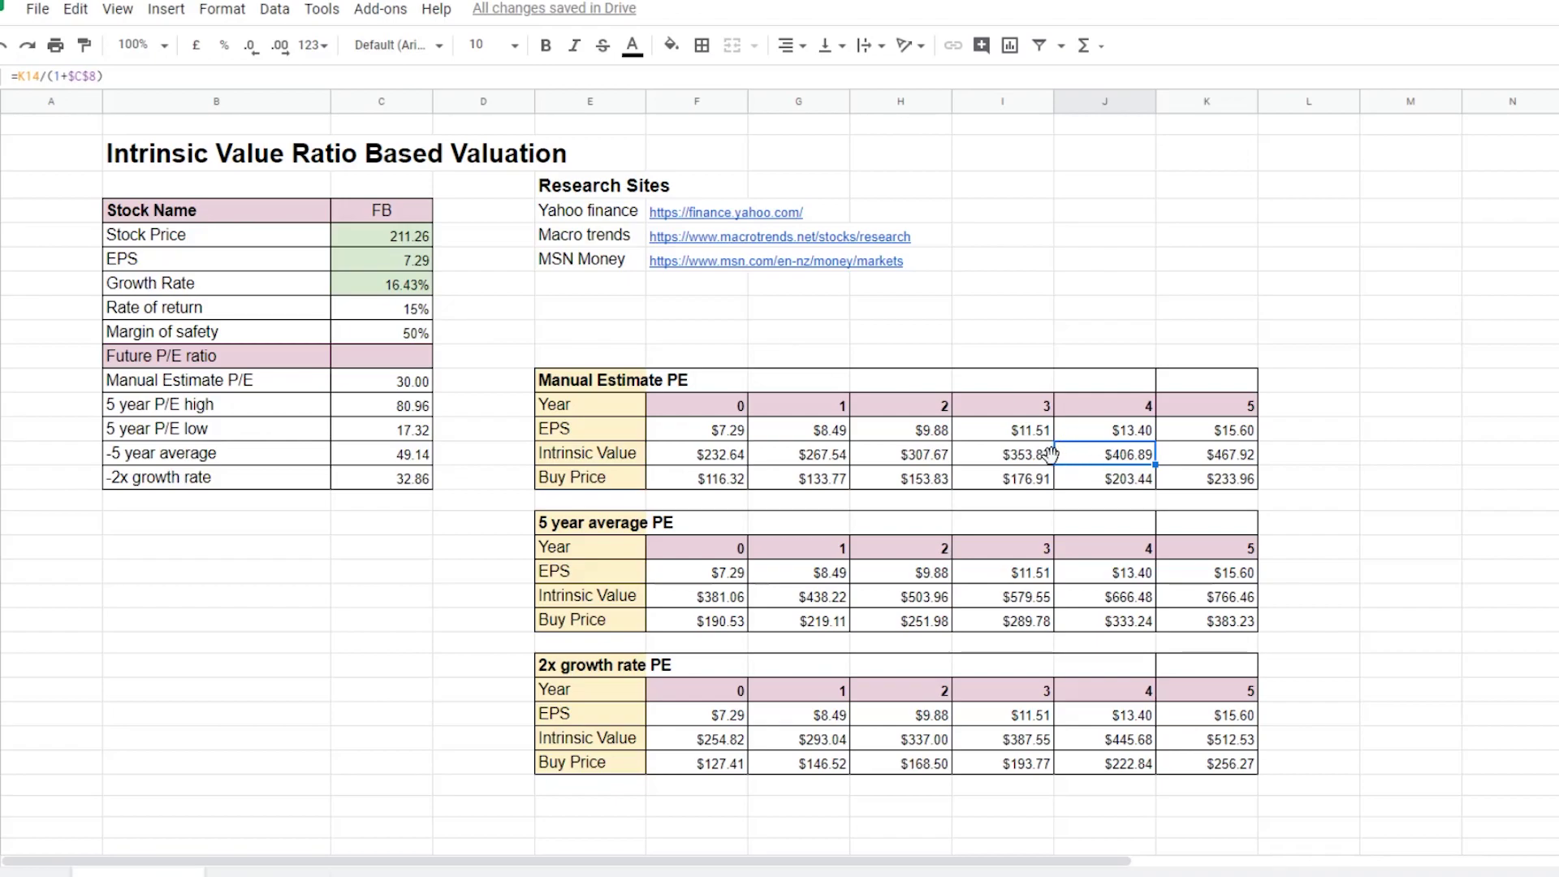
click(990, 461)
click(851, 461)
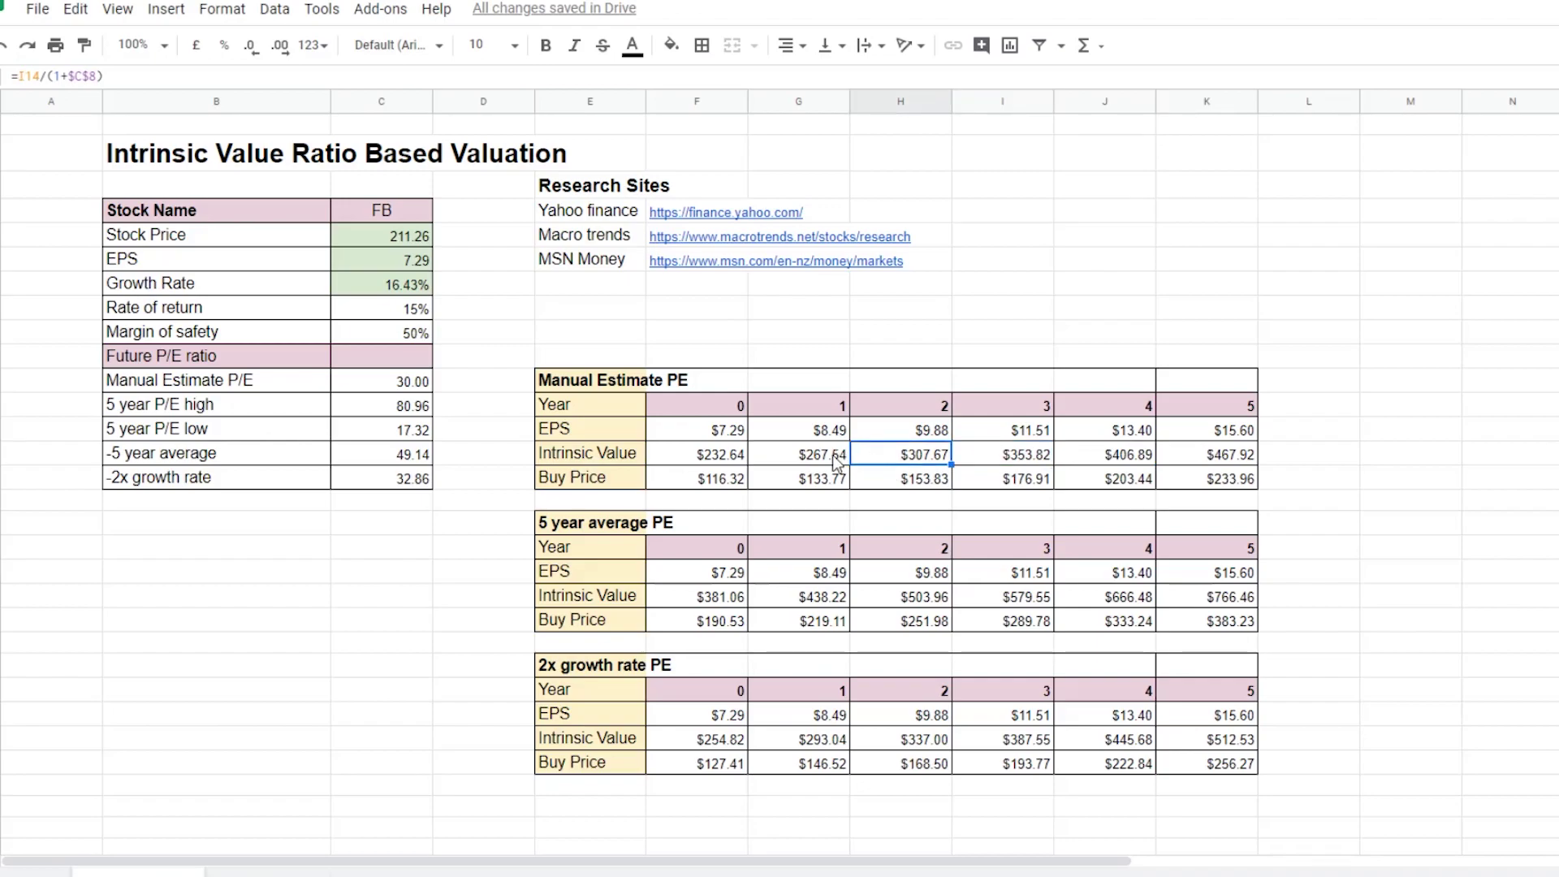
click(672, 461)
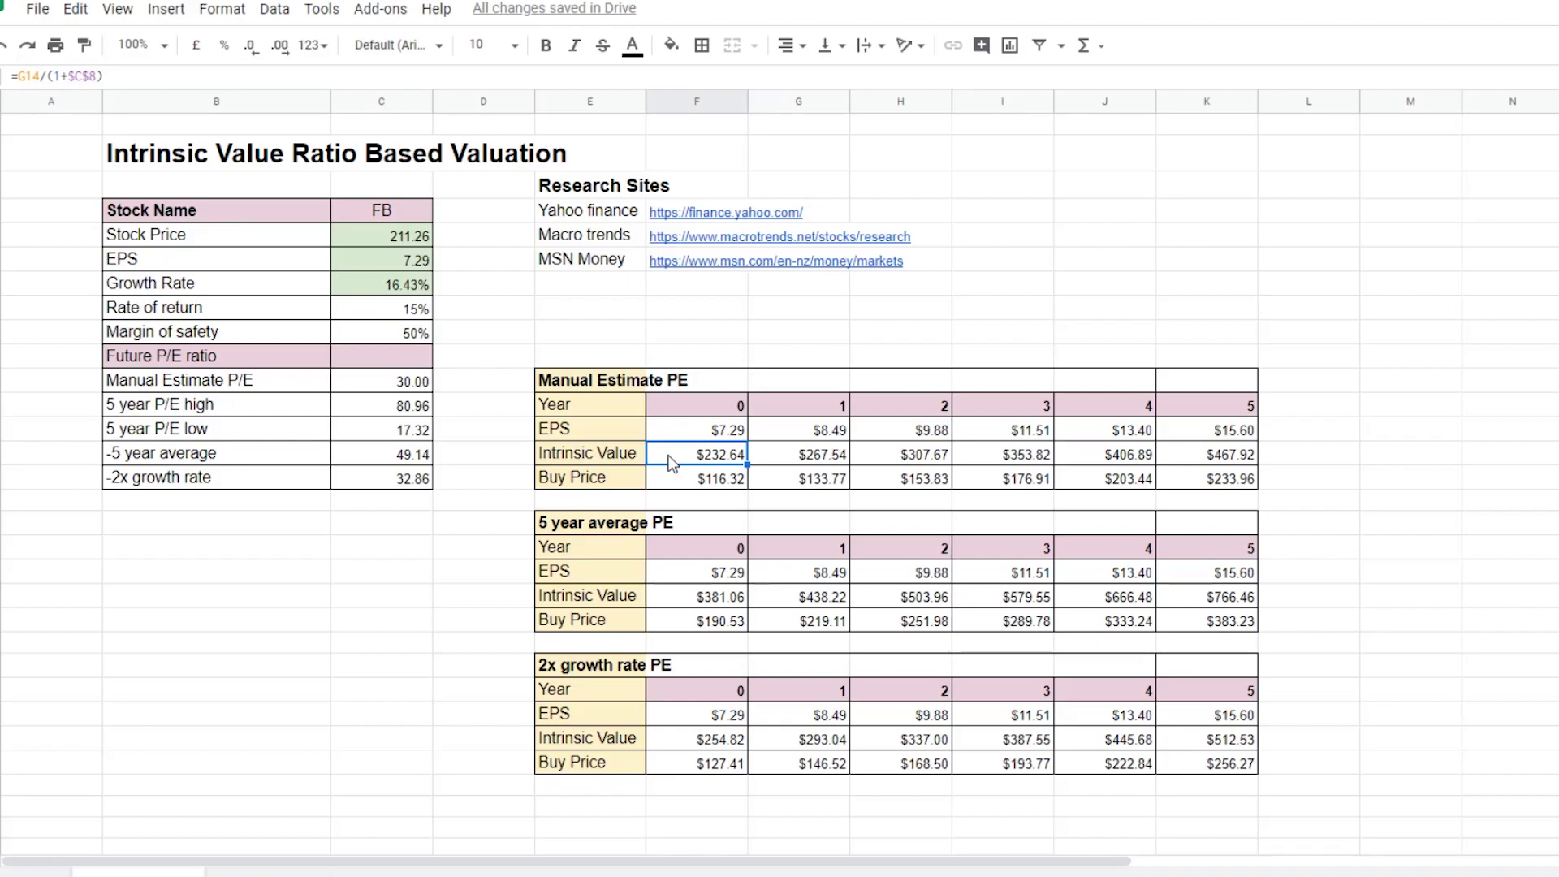
click(674, 483)
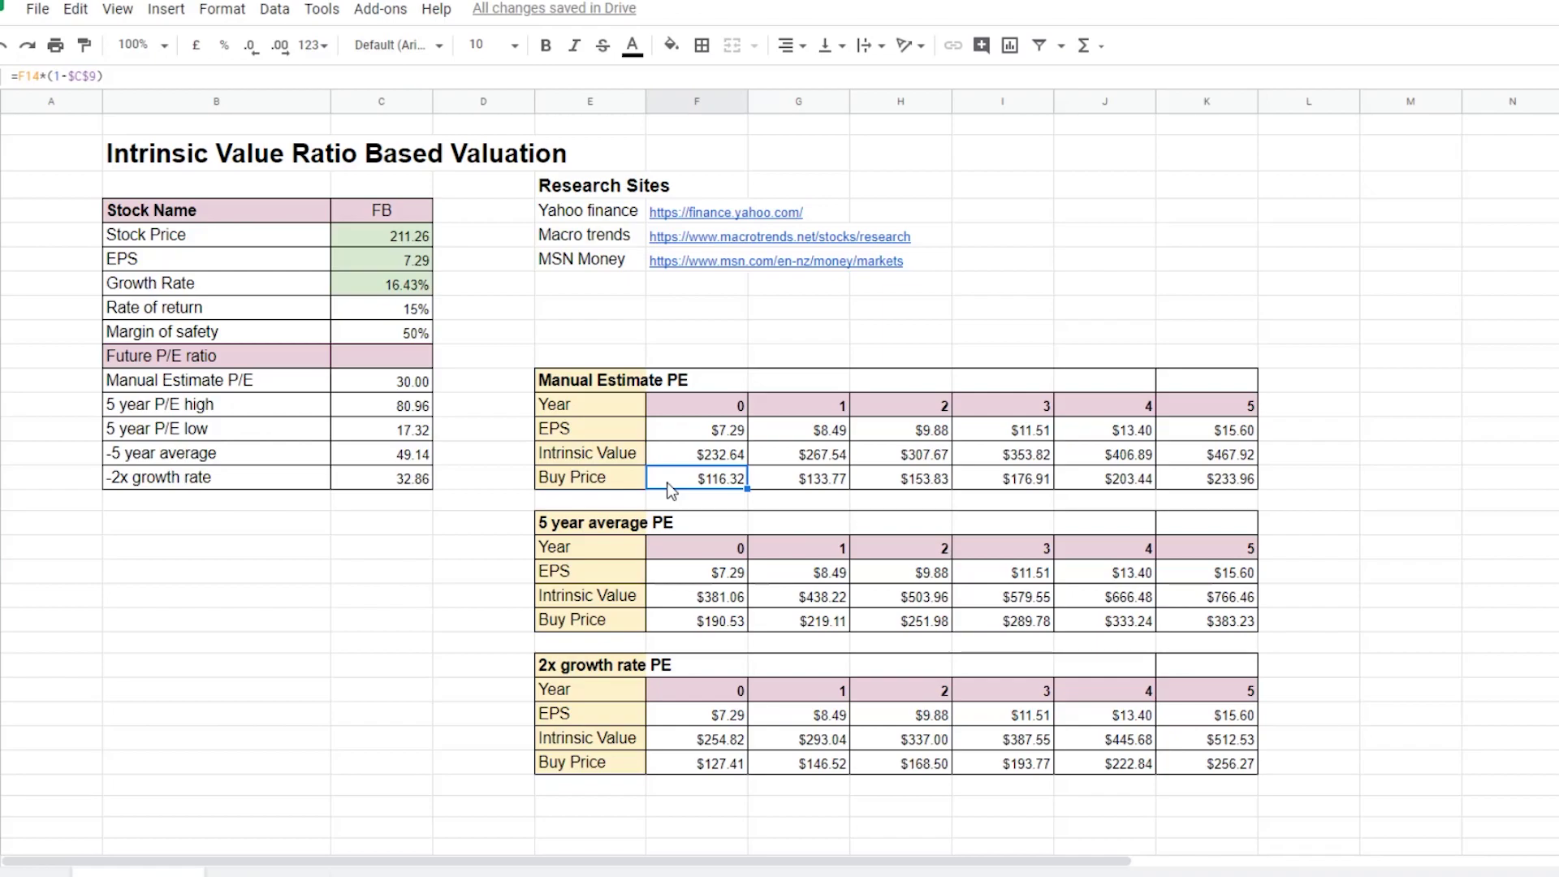
Change the margin of safety in C9 from 50 to 30.
click(390, 339)
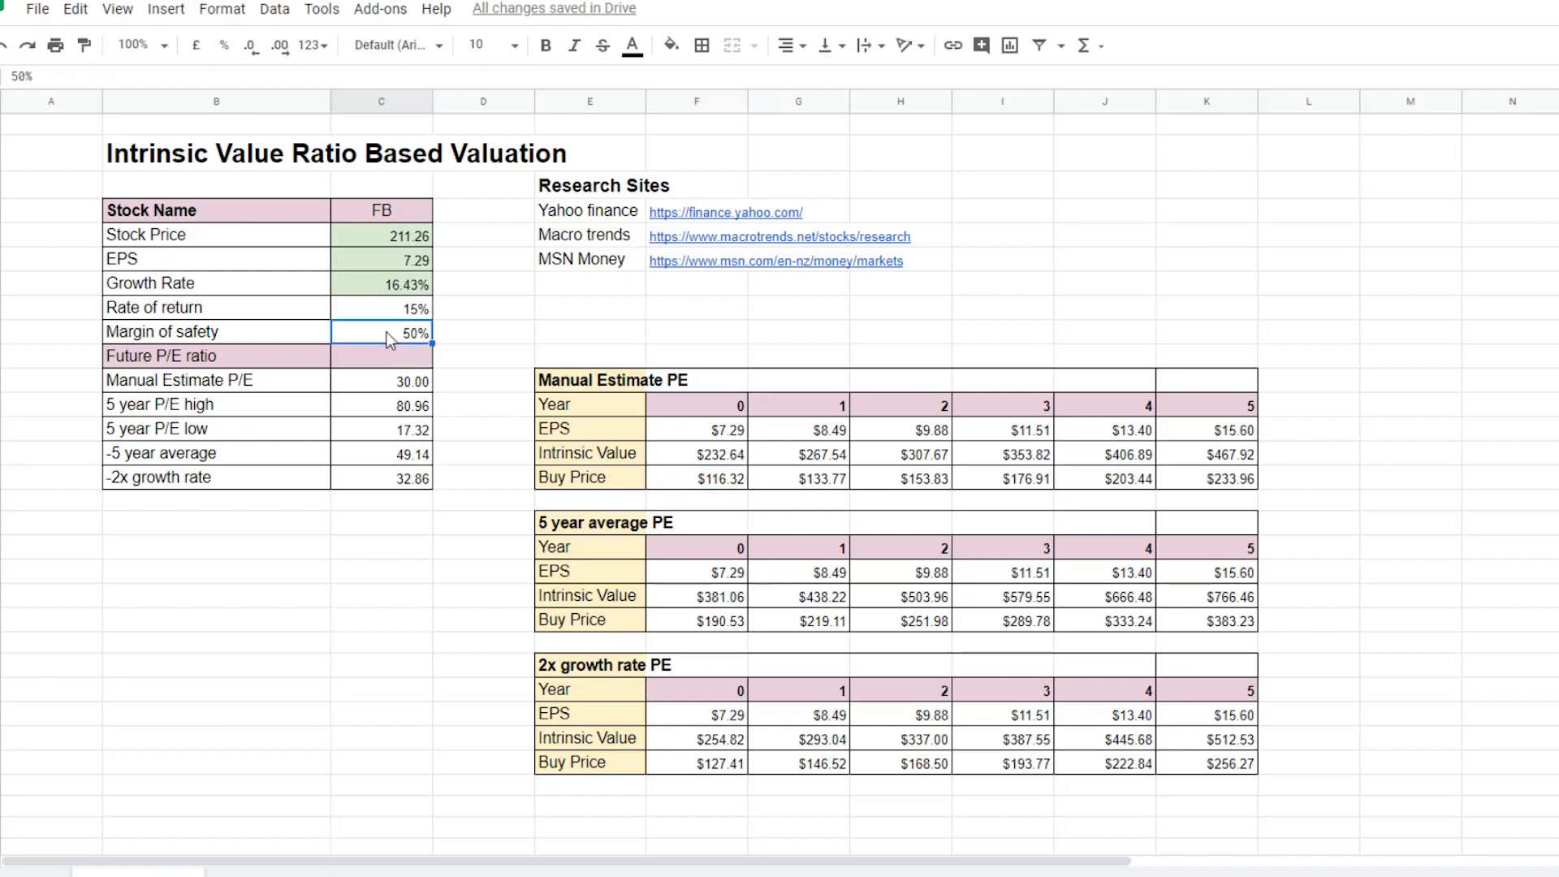
text(30)
key(Return)
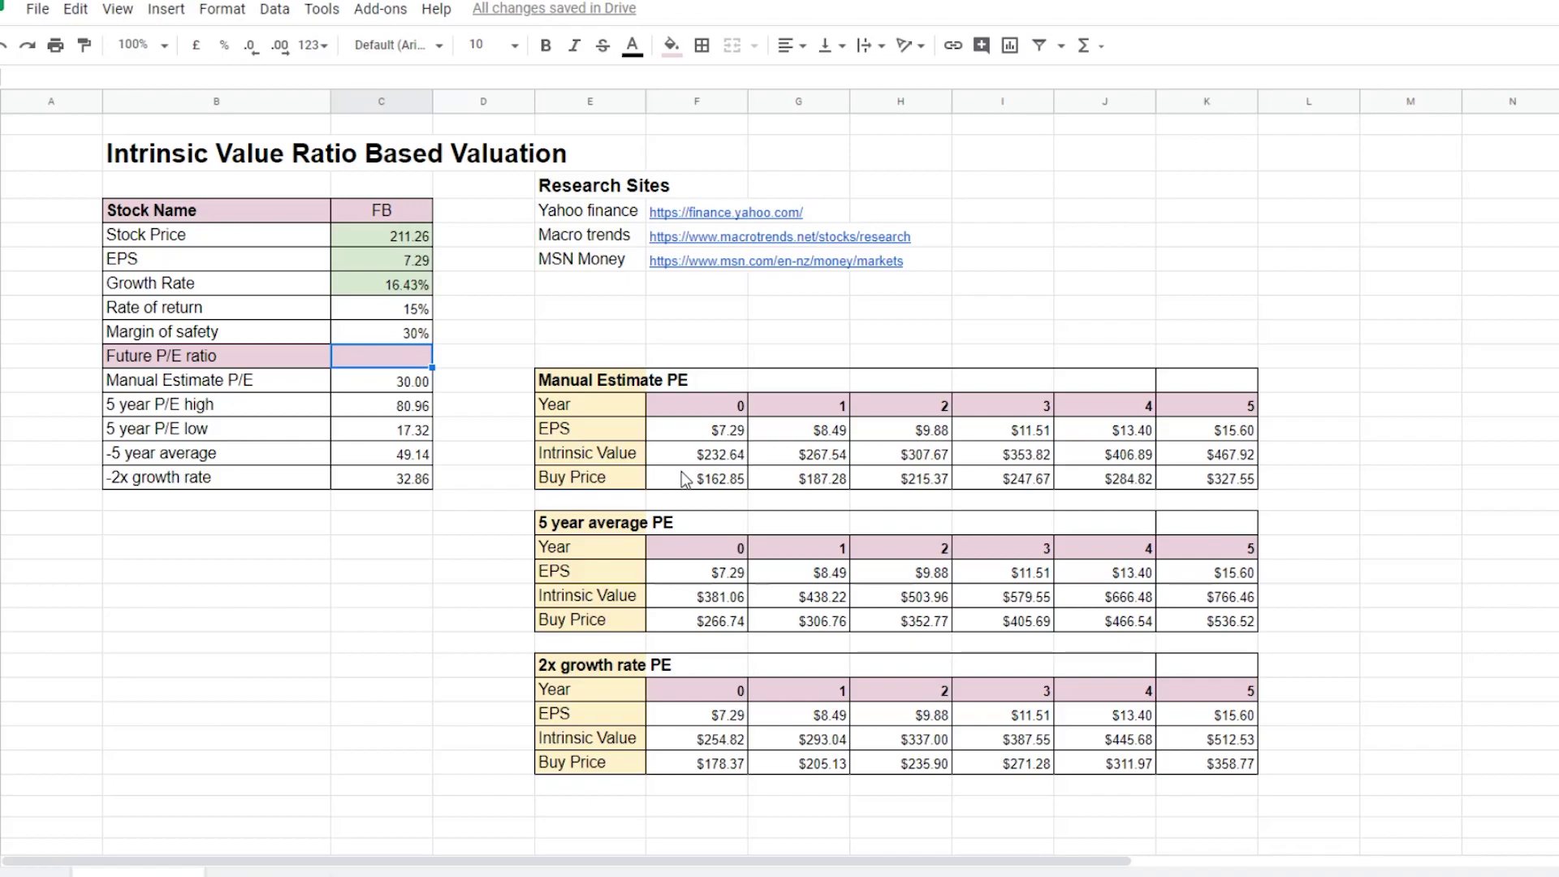
Review the buy price formula in F20, then select the growth rate cell C7.
click(682, 481)
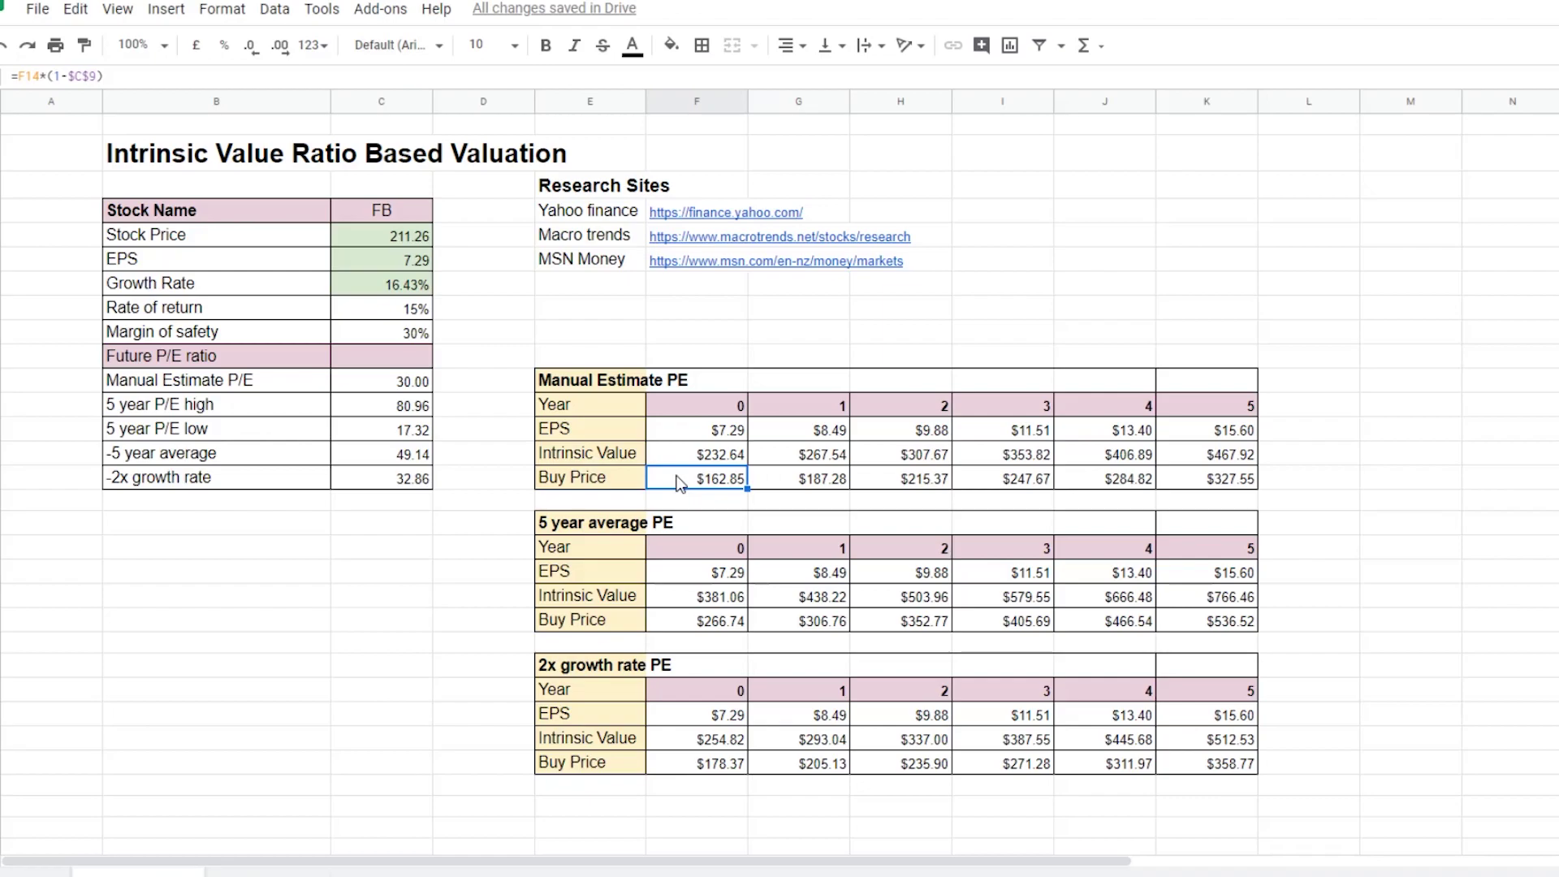
click(368, 281)
Enter 20% in C7, updating year-5 EPS to $18.14 and the 2x growth P/E to 40.
text(20%)
key(Return)
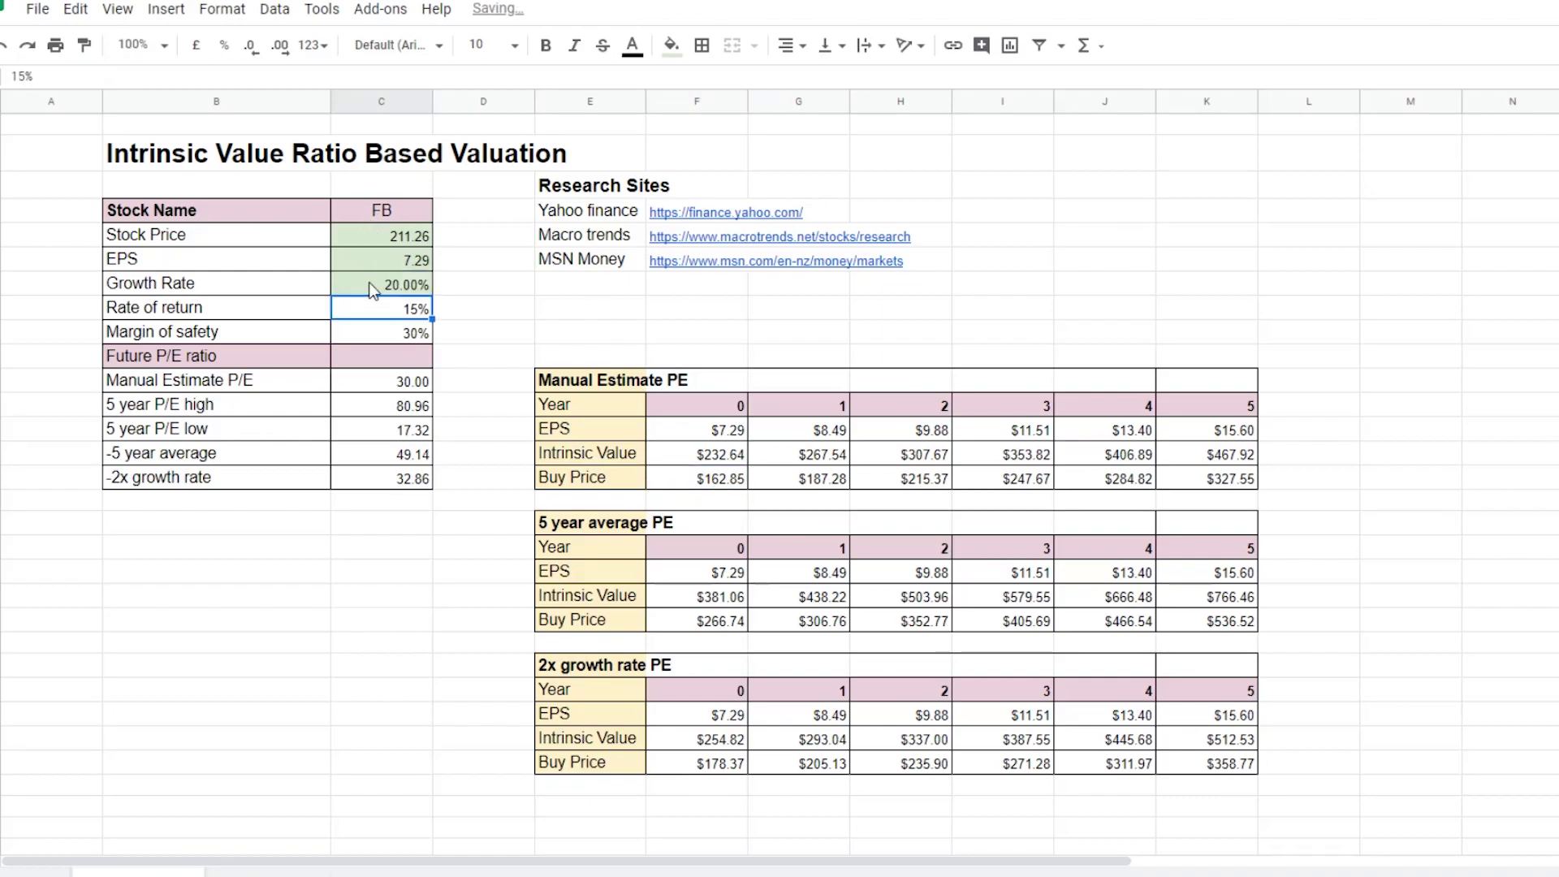